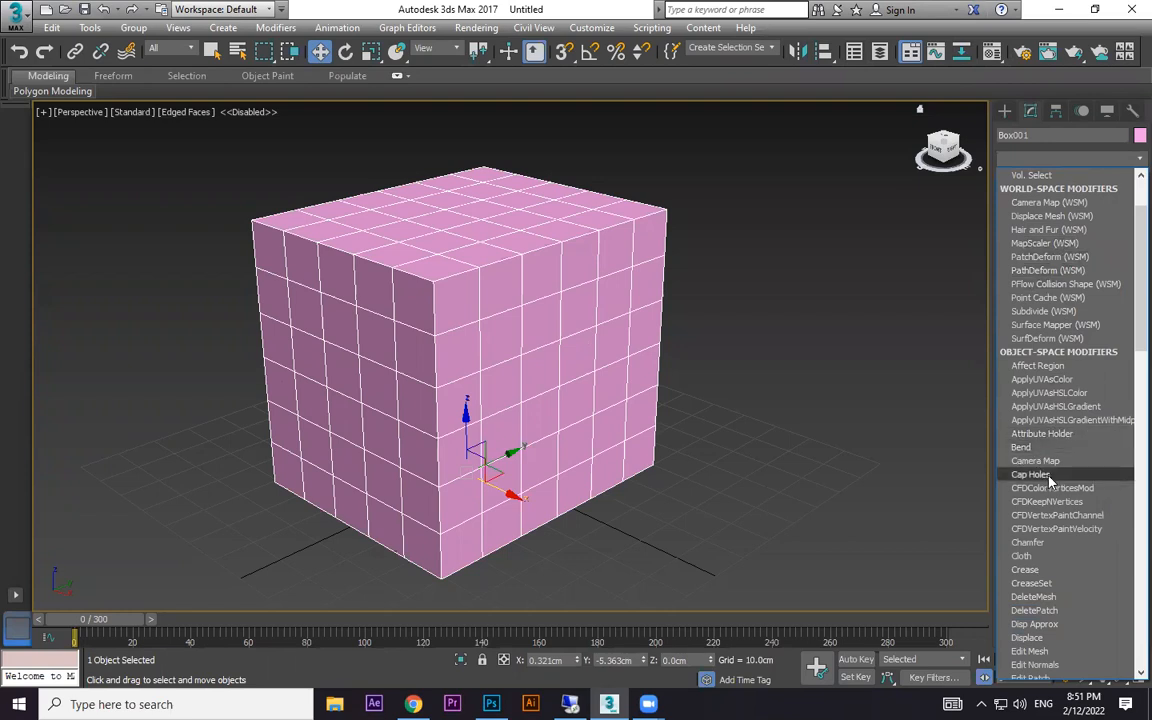
- Convert the pink box to an Editable Poly
{"action": "key", "text": "w"}
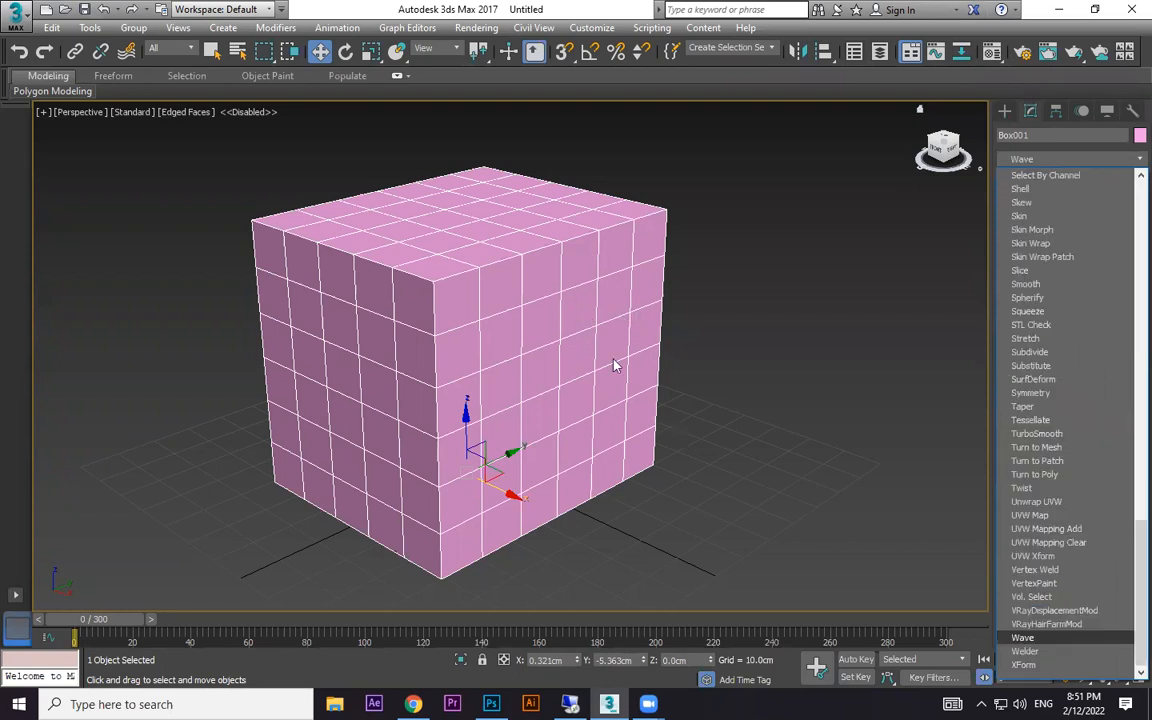
{"action": "left_click", "coordinate": [1008, 110]}
{"action": "left_click", "coordinate": [1006, 111]}
{"action": "right_click", "coordinate": [598, 288]}
{"action": "mouse_move", "coordinate": [673, 461]}
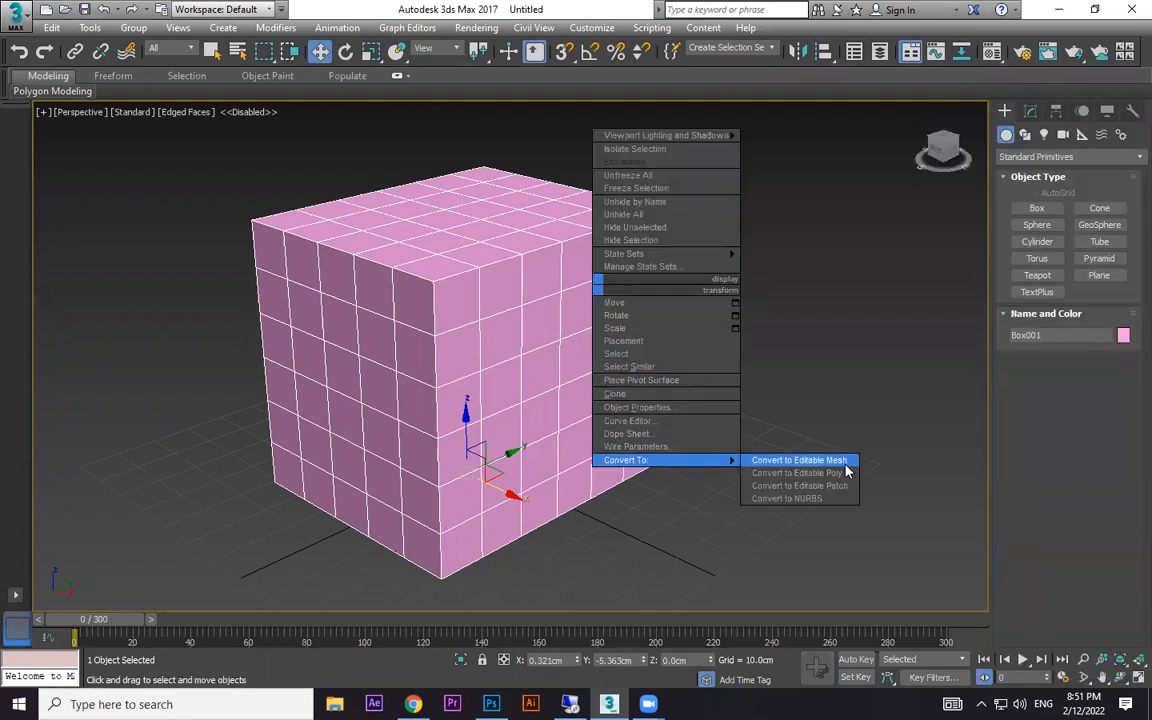
{"action": "left_click", "coordinate": [845, 472]}
- Delete four separate polygons from the box: one on the top face, one on the right-hand side and two on the left-hand side
{"action": "key", "text": "4"}
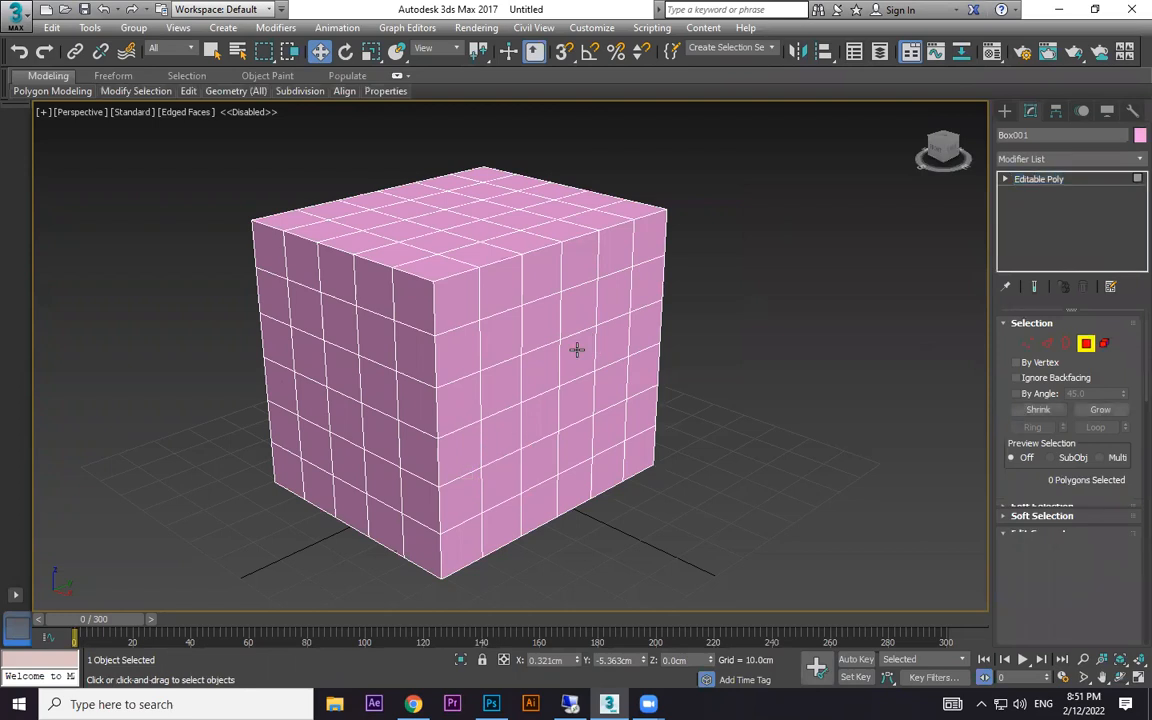
{"action": "left_click", "coordinate": [577, 349]}
{"action": "left_click", "coordinate": [443, 220], "text": "ctrl"}
{"action": "key", "text": "Delete"}
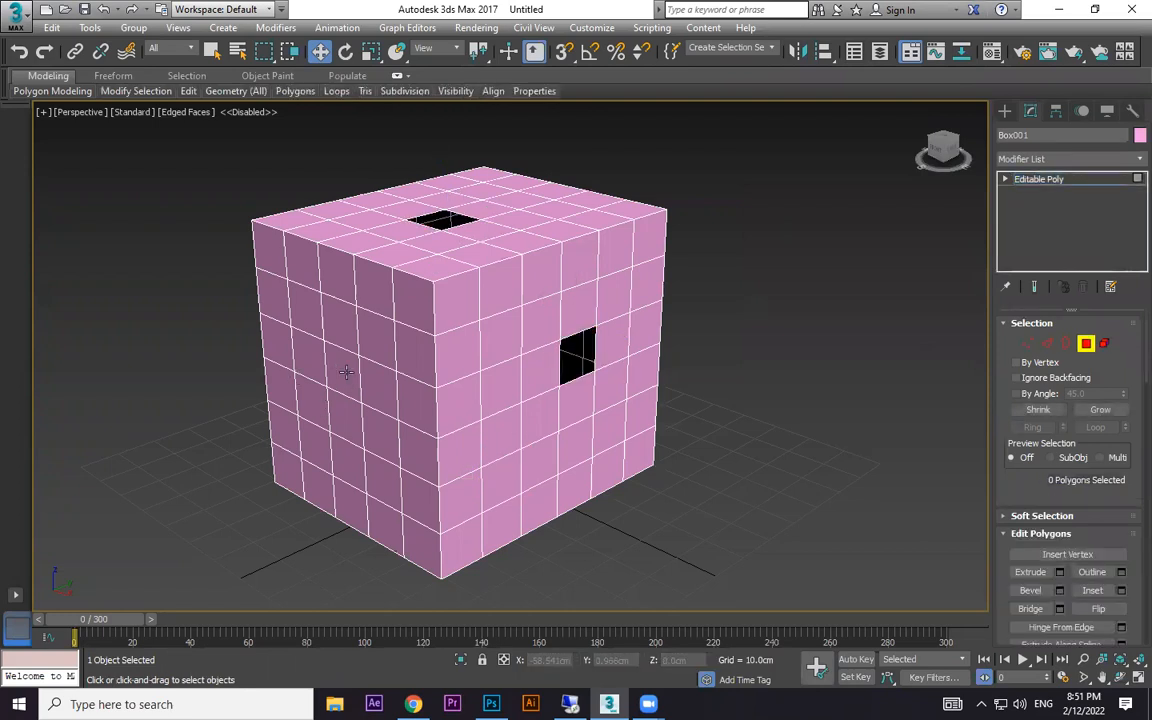
{"action": "left_click", "coordinate": [346, 372]}
{"action": "key", "text": "Delete"}
{"action": "left_click", "coordinate": [383, 470]}
{"action": "key", "text": "Delete"}
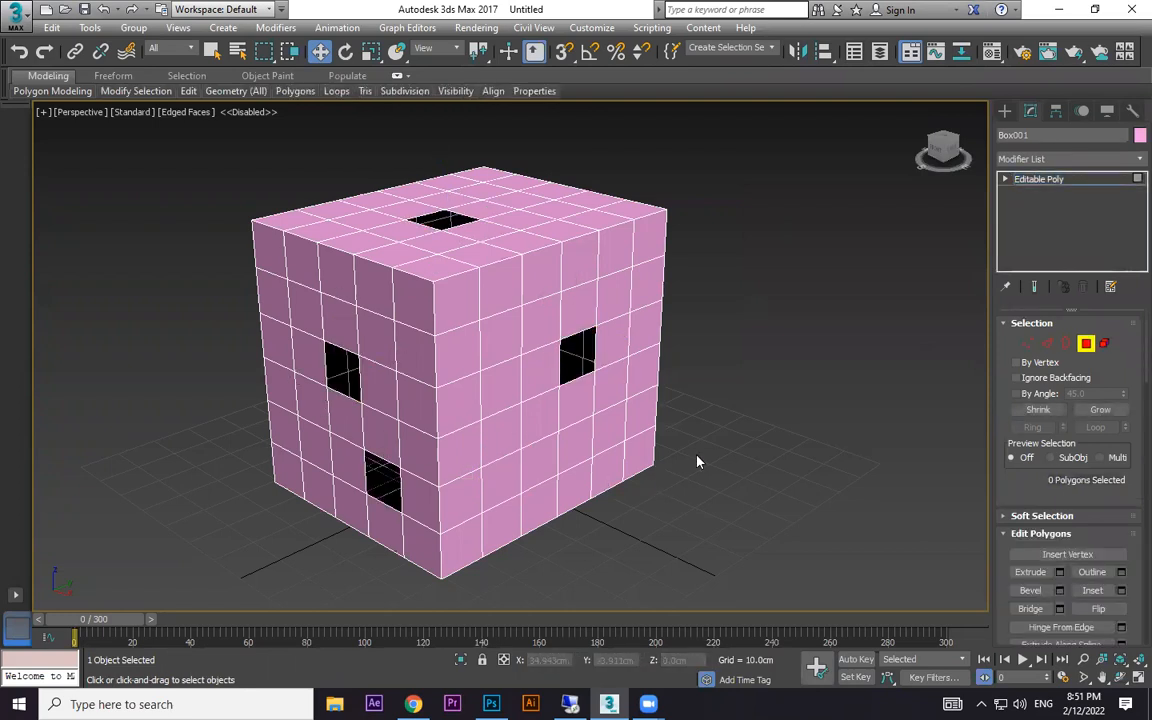
- Leave polygon editing and apply a Cap Holes modifier to the box to close its openings
{"action": "left_click", "coordinate": [1005, 110]}
{"action": "left_click", "coordinate": [853, 296]}
{"action": "middle_click_drag", "start_coordinate": [836, 348], "coordinate": [905, 350]}
{"action": "left_click", "coordinate": [669, 293]}
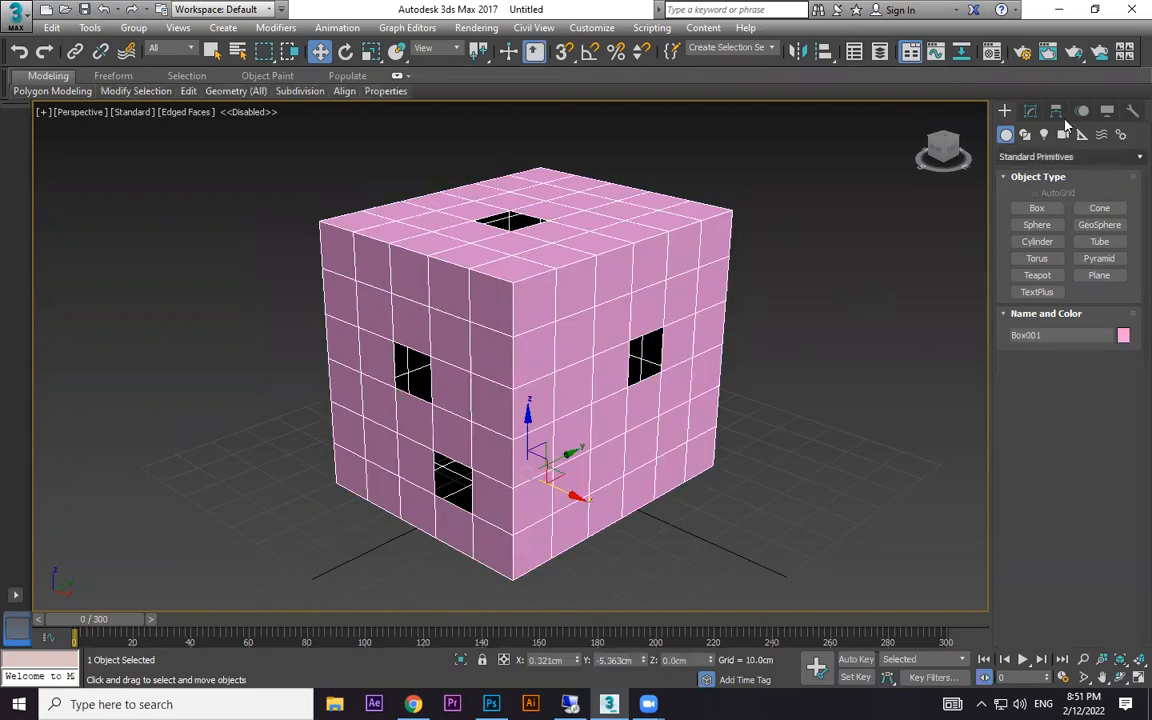
{"action": "left_click", "coordinate": [1030, 110]}
{"action": "left_click", "coordinate": [1130, 161]}
{"action": "scroll", "coordinate": [1128, 170], "scroll_direction": "down", "scroll_amount": 7}
{"action": "left_click", "coordinate": [1042, 186]}
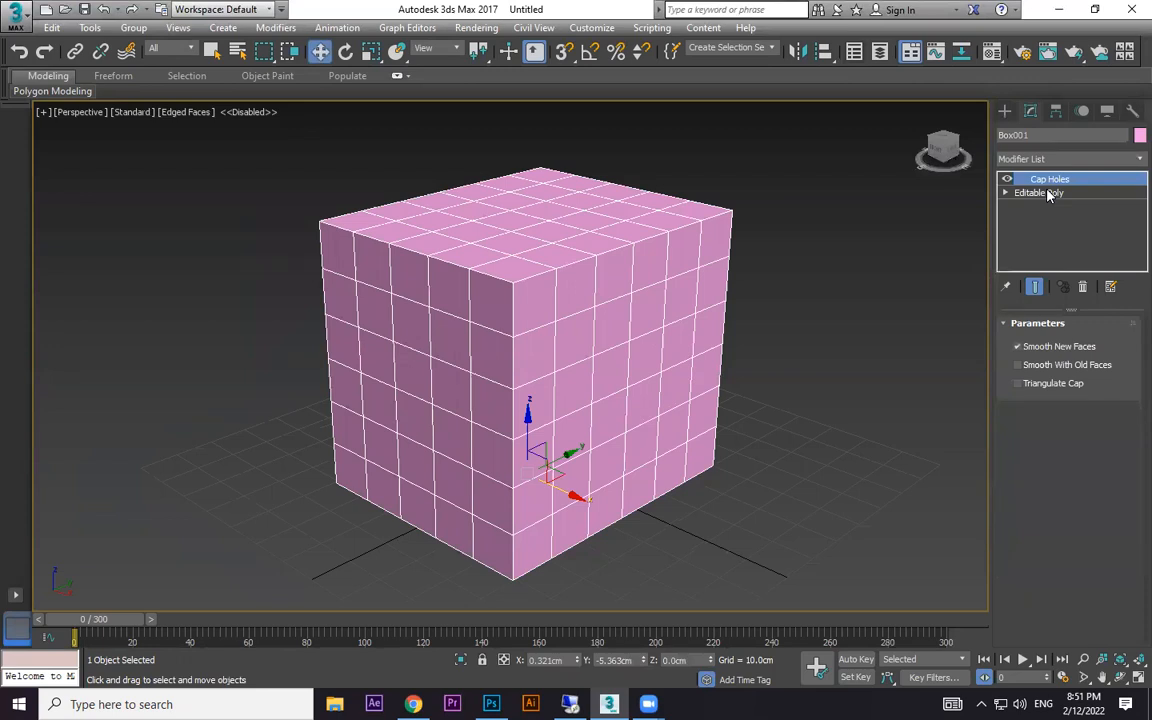
- Delete the Cap Holes modifier from the stack and undo that deletion
{"action": "right_click", "coordinate": [1045, 179]}
{"action": "left_click", "coordinate": [995, 199]}
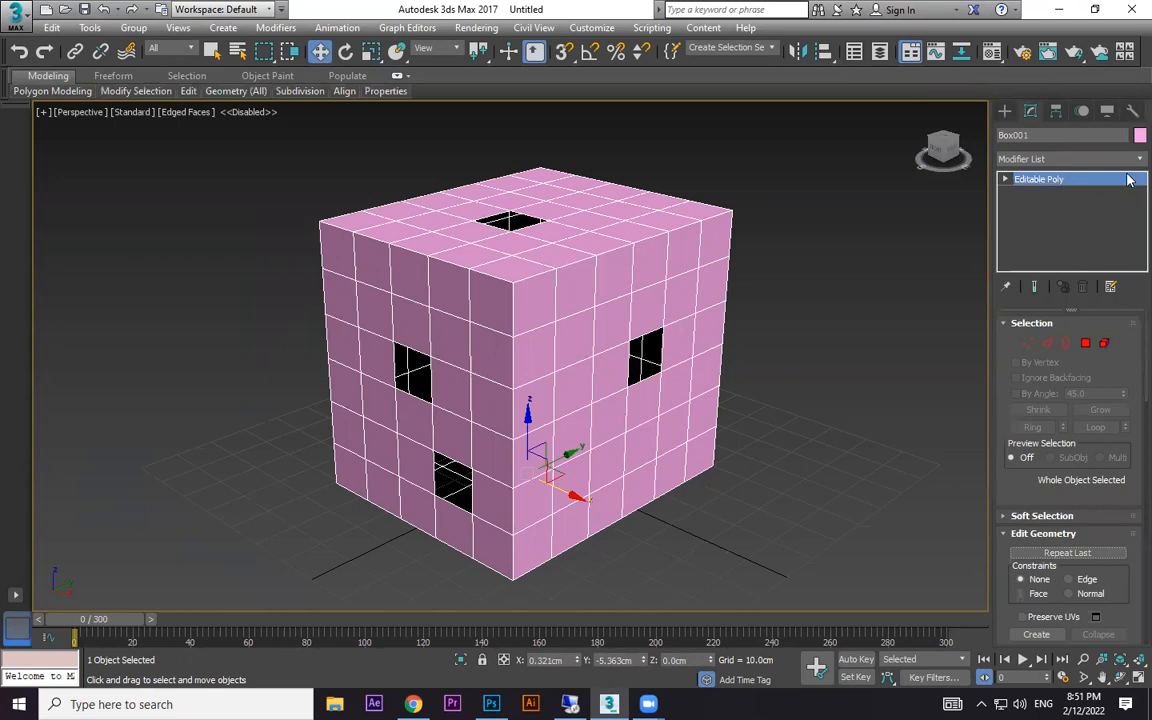
{"action": "key", "text": "ctrl+z"}
- Collapse the box and its Cap Holes modifier into an Editable Poly
{"action": "right_click", "coordinate": [650, 280]}
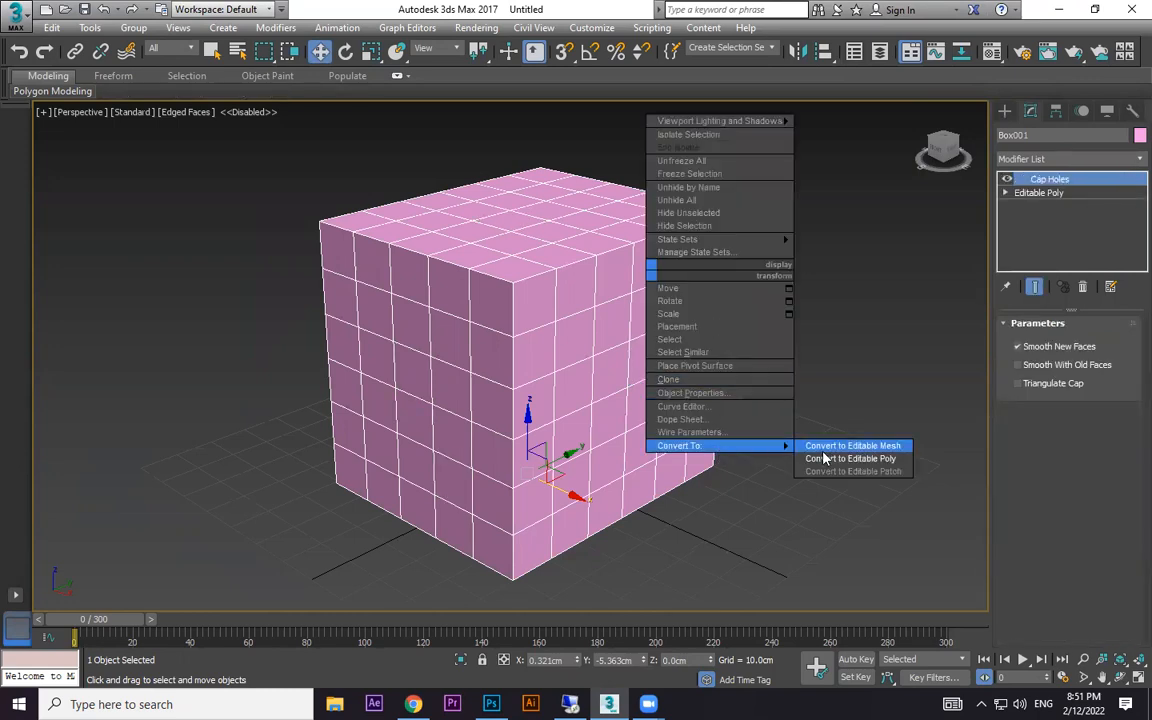
{"action": "left_click", "coordinate": [750, 460]}
{"action": "left_click", "coordinate": [1132, 161]}
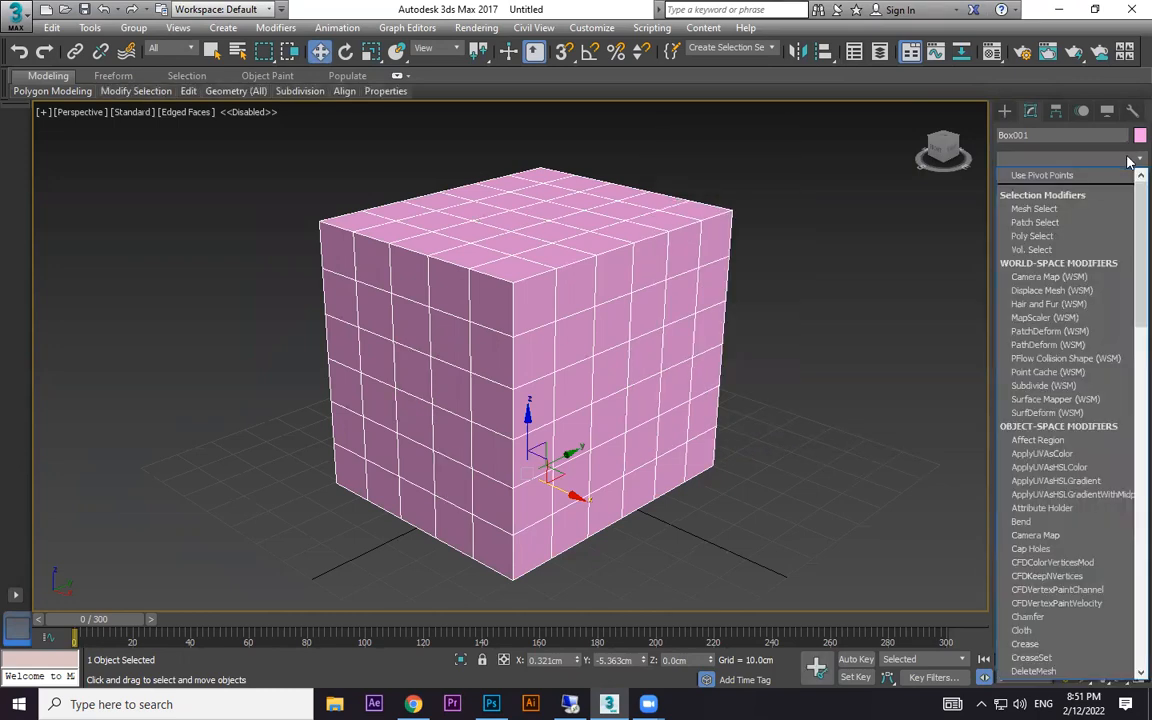
{"action": "scroll", "coordinate": [1118, 385], "scroll_direction": "down", "scroll_amount": 3}
{"action": "scroll", "coordinate": [1100, 390], "scroll_direction": "down", "scroll_amount": 1}
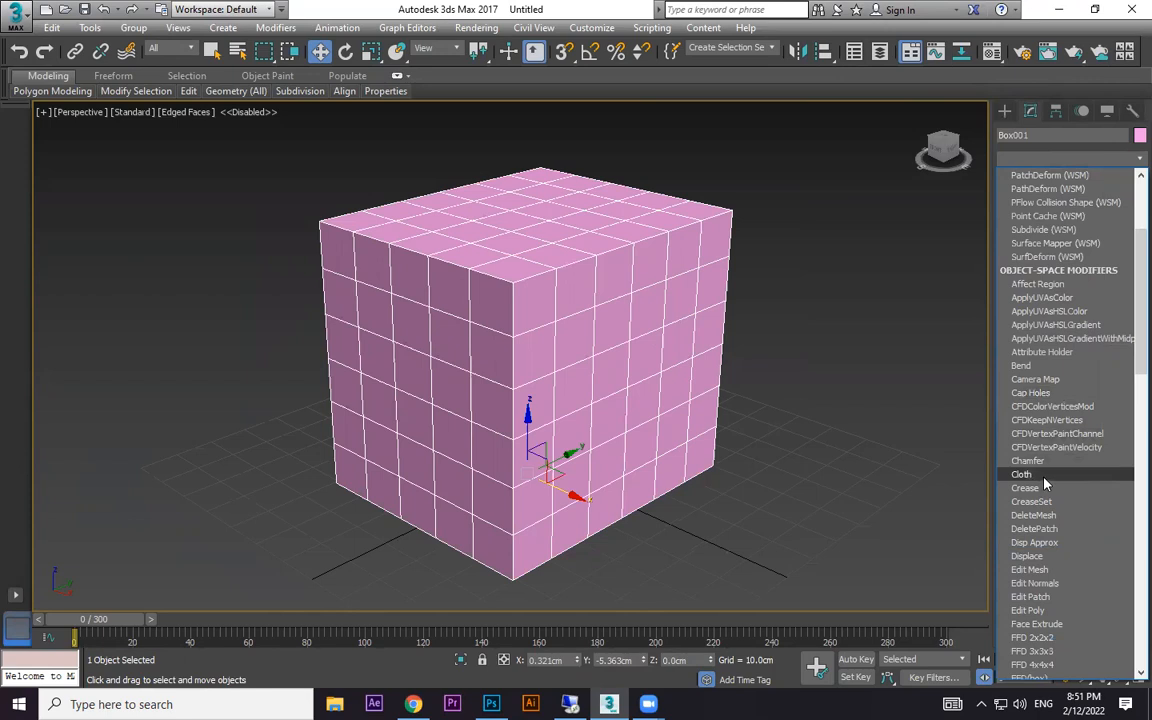
{"action": "scroll", "coordinate": [1044, 480], "scroll_direction": "down", "scroll_amount": 3}
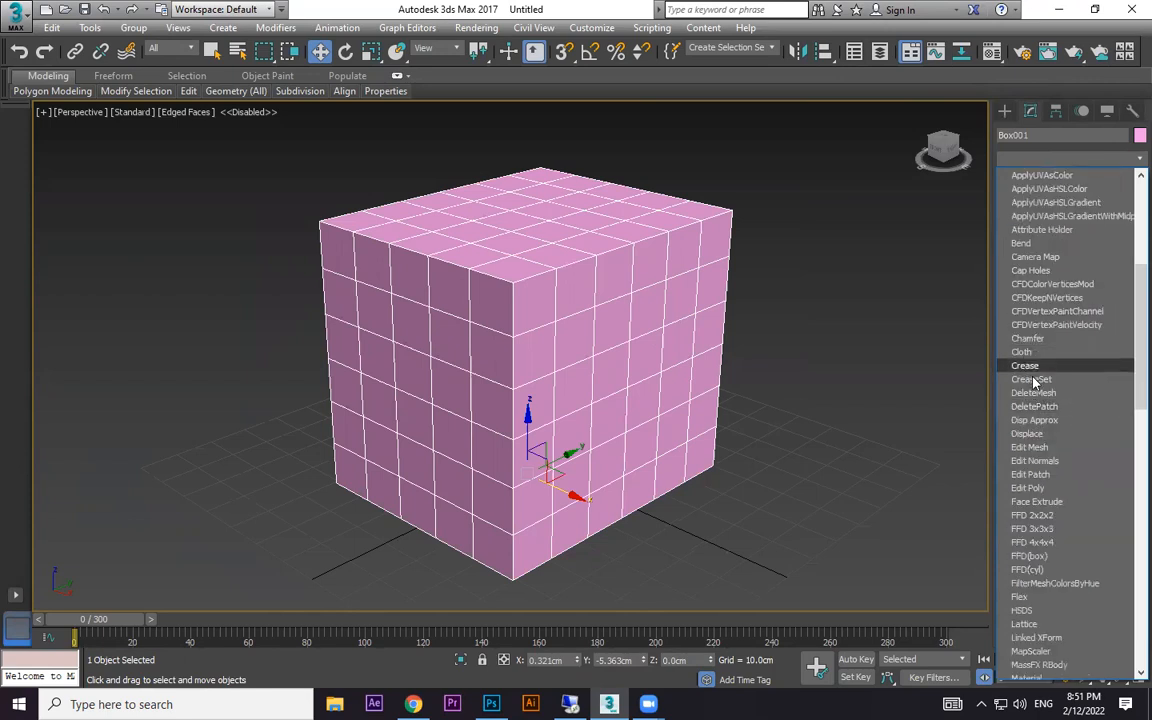
{"action": "scroll", "coordinate": [1050, 406], "scroll_direction": "down", "scroll_amount": 1}
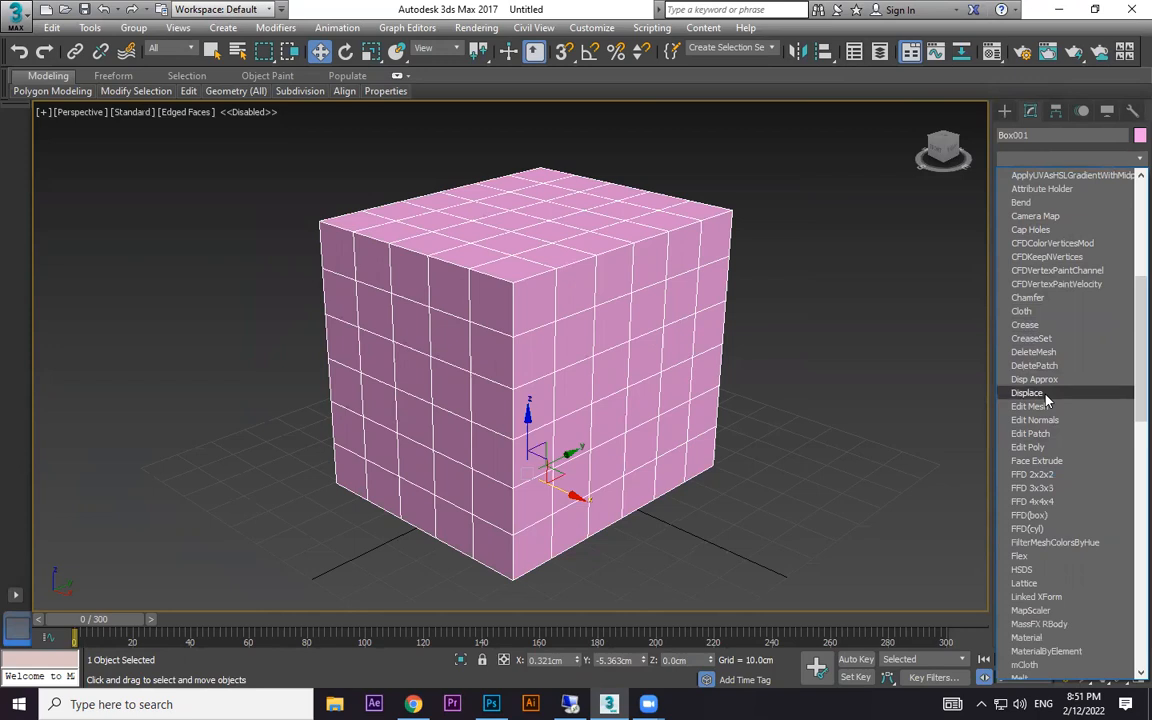
{"action": "left_click", "coordinate": [705, 372]}
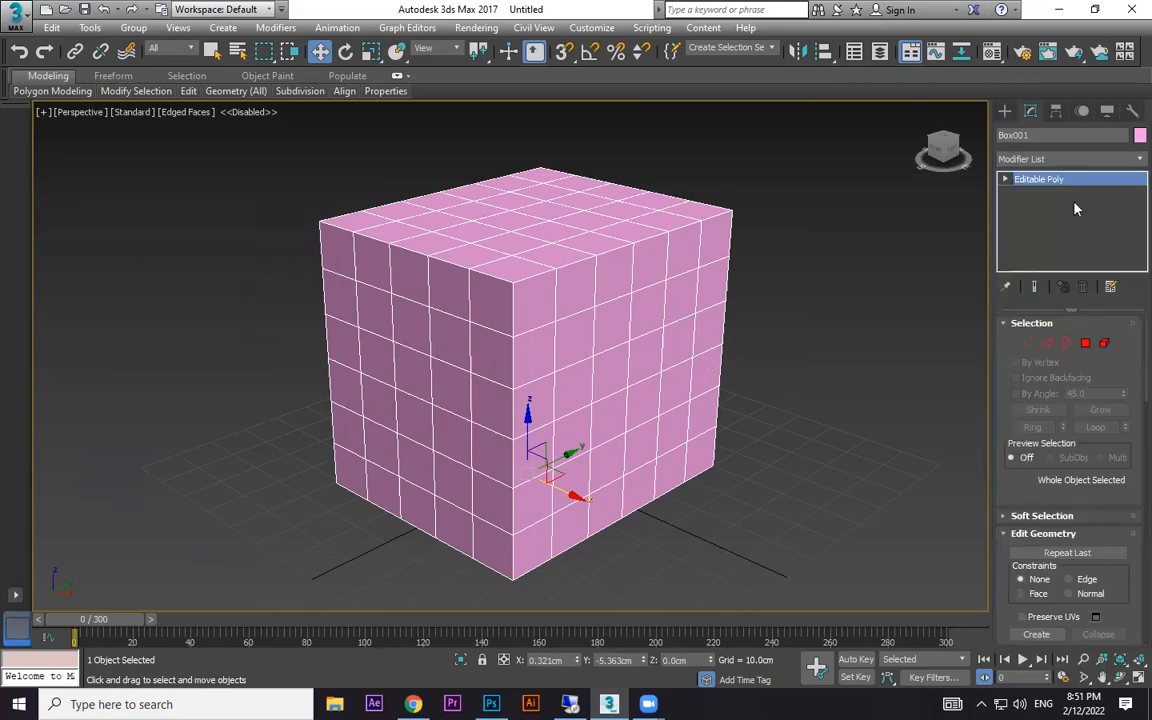
- Delete the box from the scene and switch to the coin bump map image search in Chrome
{"action": "key", "text": "Delete"}
{"action": "left_click", "coordinate": [1064, 7]}
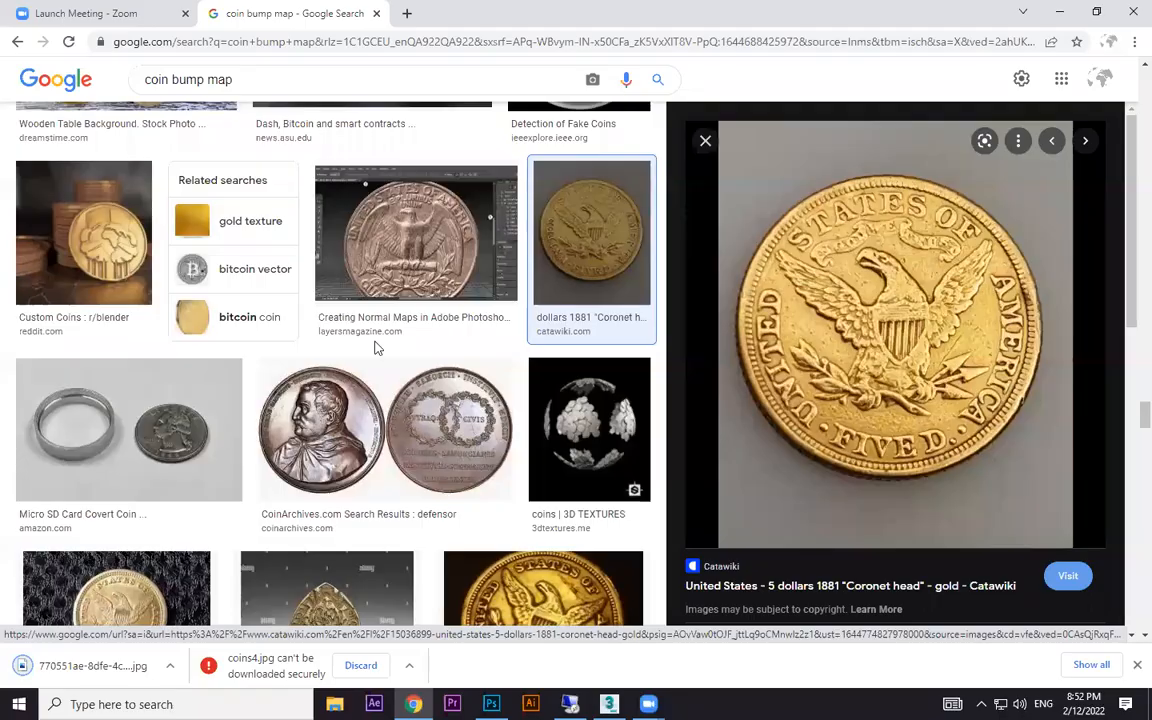
- Browse the coin bump map image results and preview the black-and-white Bitcoin alpha map picture
{"action": "scroll", "coordinate": [375, 347], "scroll_direction": "up", "scroll_amount": 5}
{"action": "scroll", "coordinate": [740, 275], "scroll_direction": "down", "scroll_amount": 3}
{"action": "scroll", "coordinate": [900, 260], "scroll_direction": "up", "scroll_amount": 3}
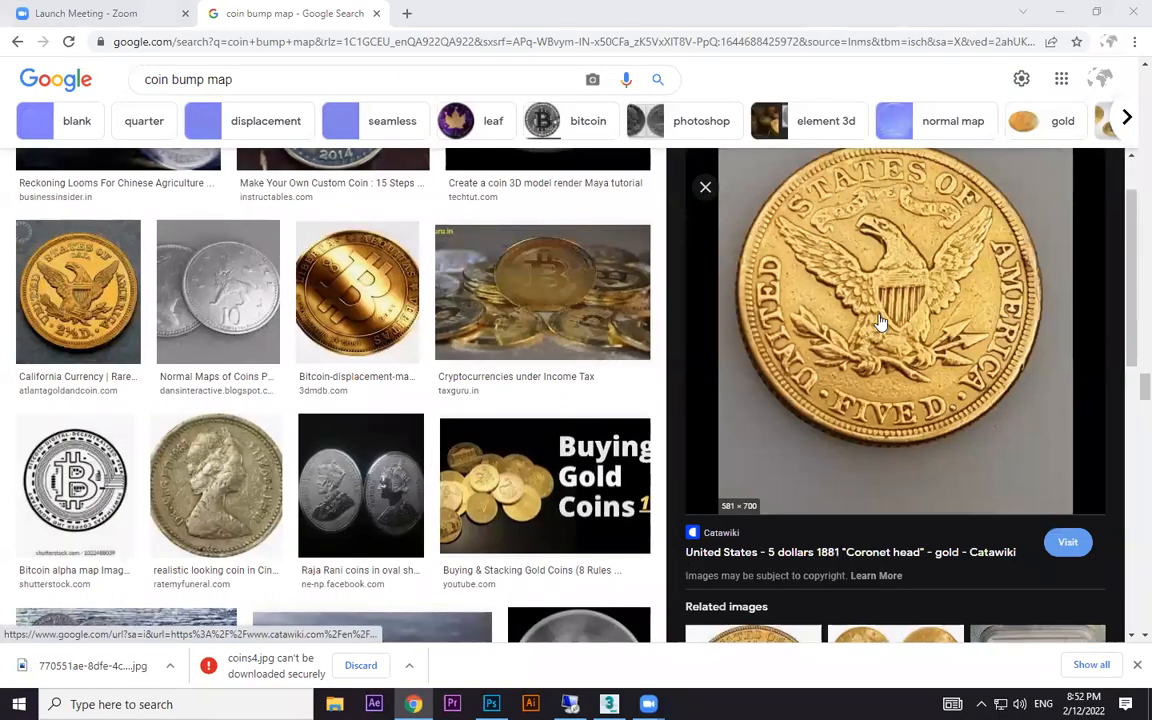
{"action": "scroll", "coordinate": [880, 322], "scroll_direction": "down", "scroll_amount": 10}
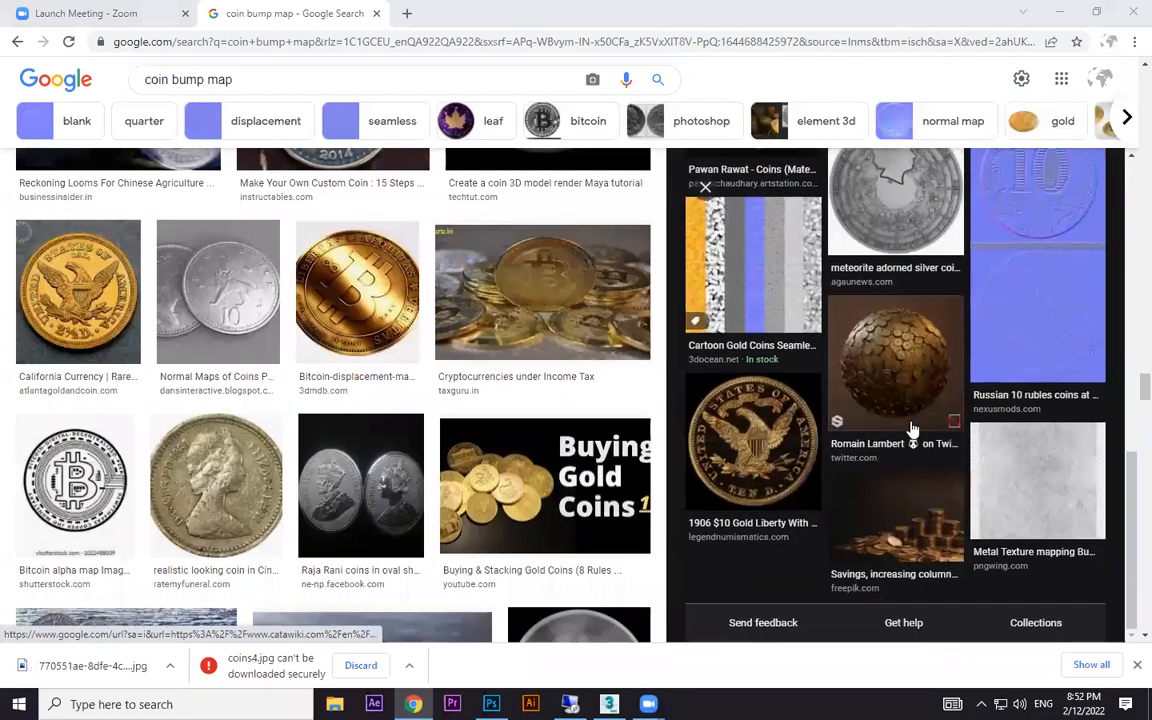
{"action": "left_click_drag", "start_coordinate": [172, 79], "coordinate": [175, 468]}
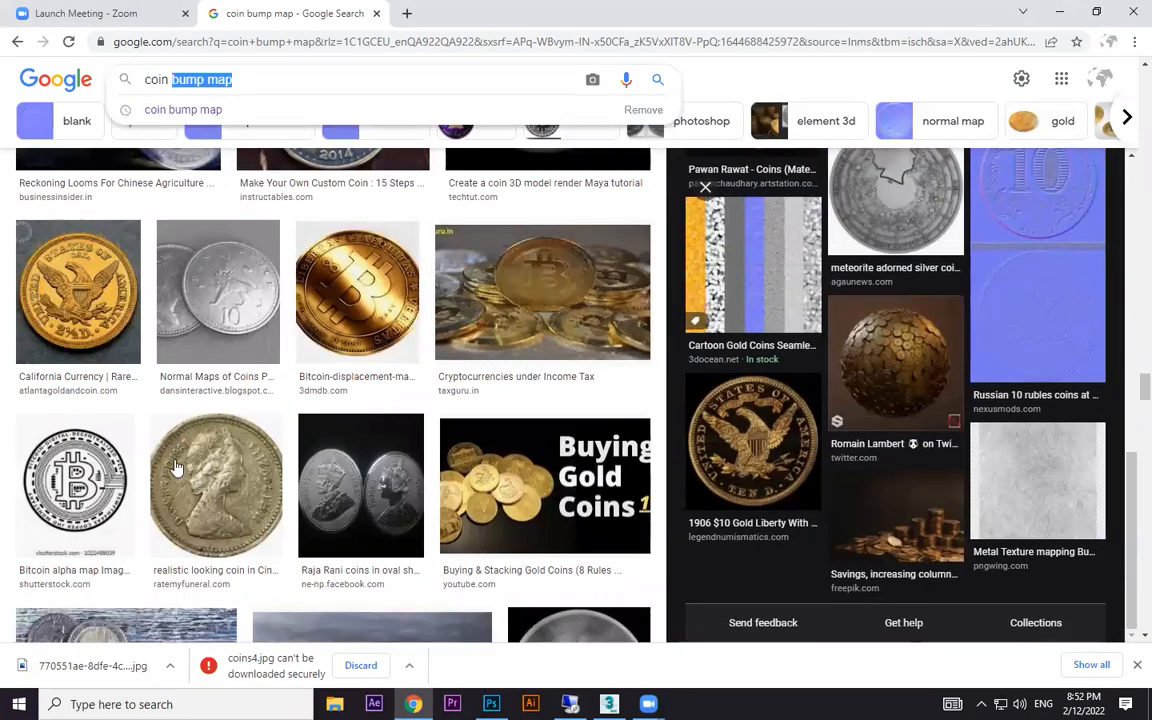
{"action": "scroll", "coordinate": [175, 468], "scroll_direction": "down", "scroll_amount": 2}
{"action": "left_click", "coordinate": [72, 320]}
- Look further through the coin images and preview the 1898 Gold Liberty Eagle coin
{"action": "scroll", "coordinate": [343, 482], "scroll_direction": "down", "scroll_amount": 3}
{"action": "scroll", "coordinate": [343, 482], "scroll_direction": "down", "scroll_amount": 6}
{"action": "scroll", "coordinate": [420, 410], "scroll_direction": "up", "scroll_amount": 5}
{"action": "scroll", "coordinate": [483, 408], "scroll_direction": "down", "scroll_amount": 8}
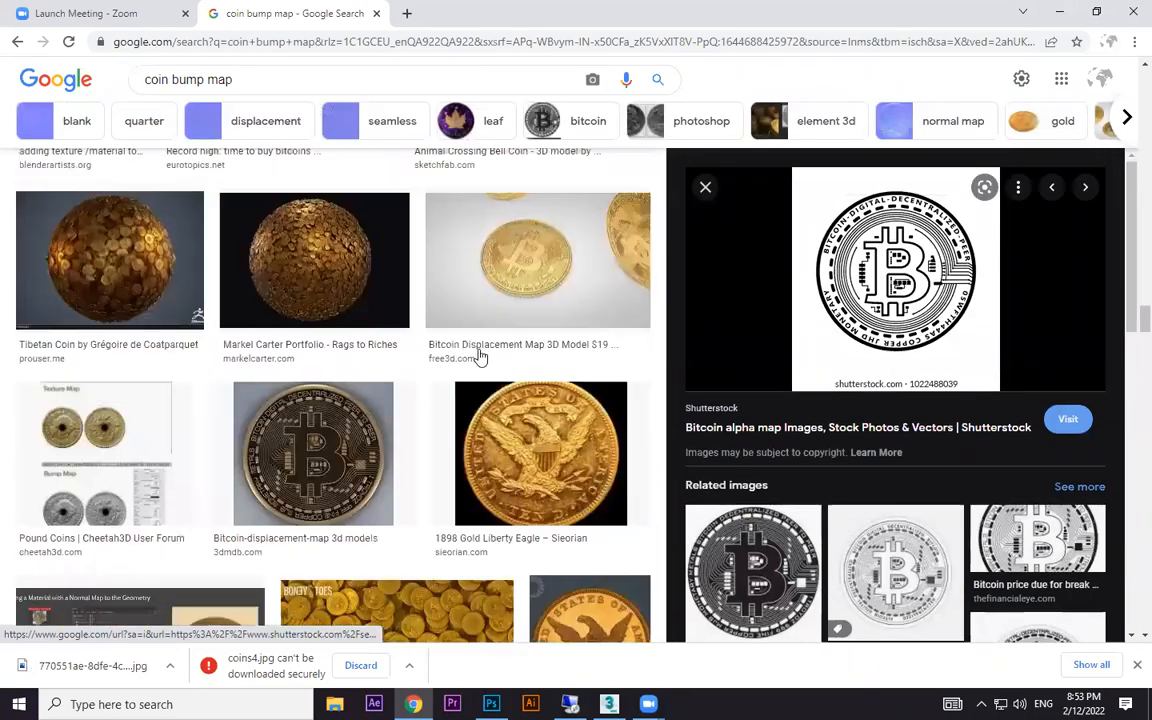
{"action": "scroll", "coordinate": [480, 357], "scroll_direction": "down", "scroll_amount": 1}
{"action": "left_click", "coordinate": [522, 398]}
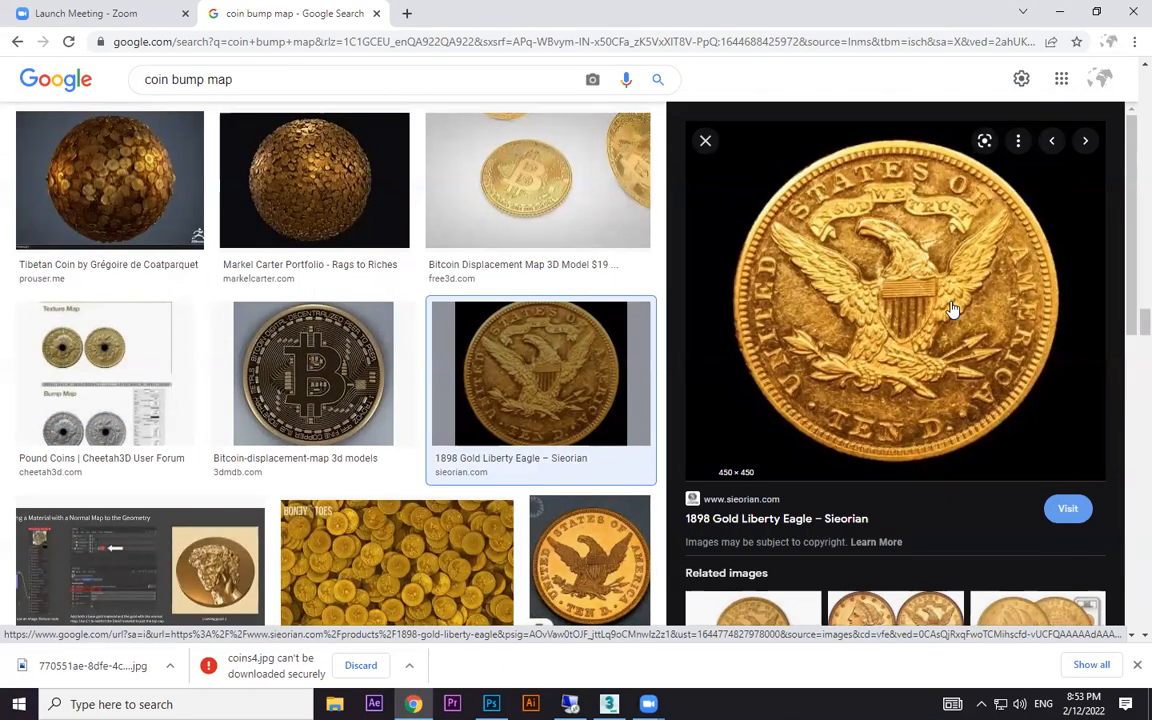
- Switch to 3ds Max and create a flat cylinder with a radius of about 16 cm and a height of about 1.1 cm
{"action": "left_click", "coordinate": [1062, 12]}
{"action": "left_click", "coordinate": [609, 704]}
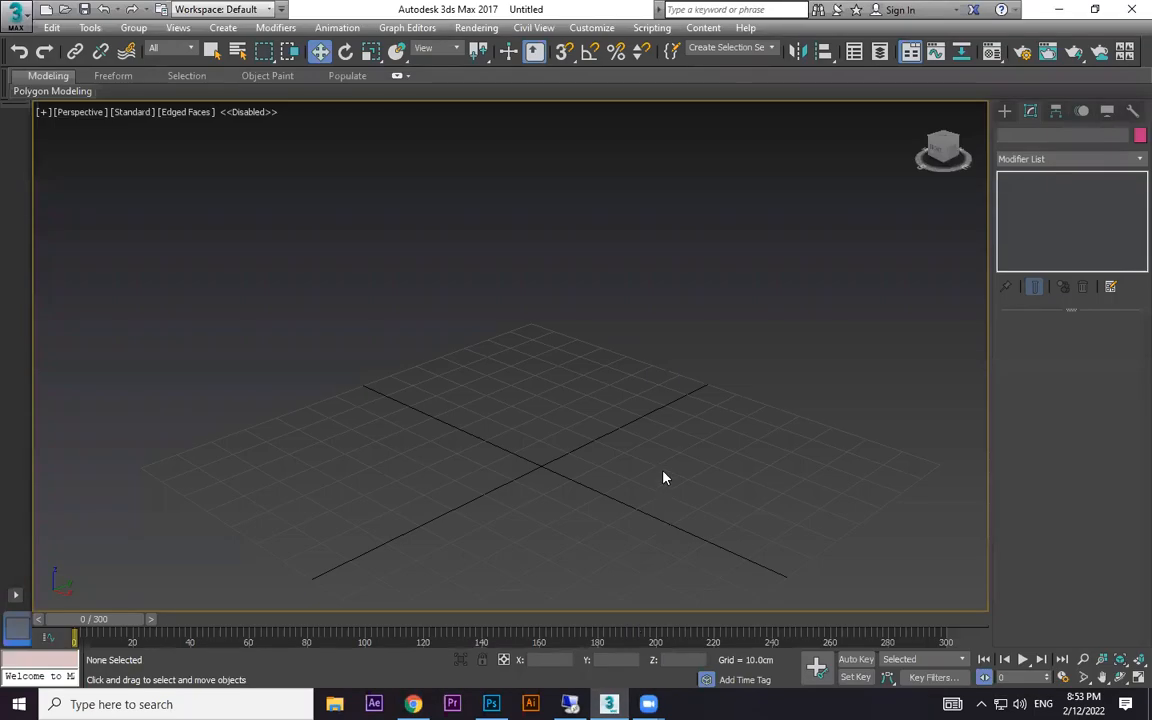
{"action": "left_click", "coordinate": [1005, 112]}
{"action": "left_click", "coordinate": [1037, 208]}
{"action": "left_click", "coordinate": [1055, 228]}
{"action": "left_click", "coordinate": [1039, 243]}
{"action": "left_click_drag", "start_coordinate": [606, 334], "coordinate": [674, 376]}
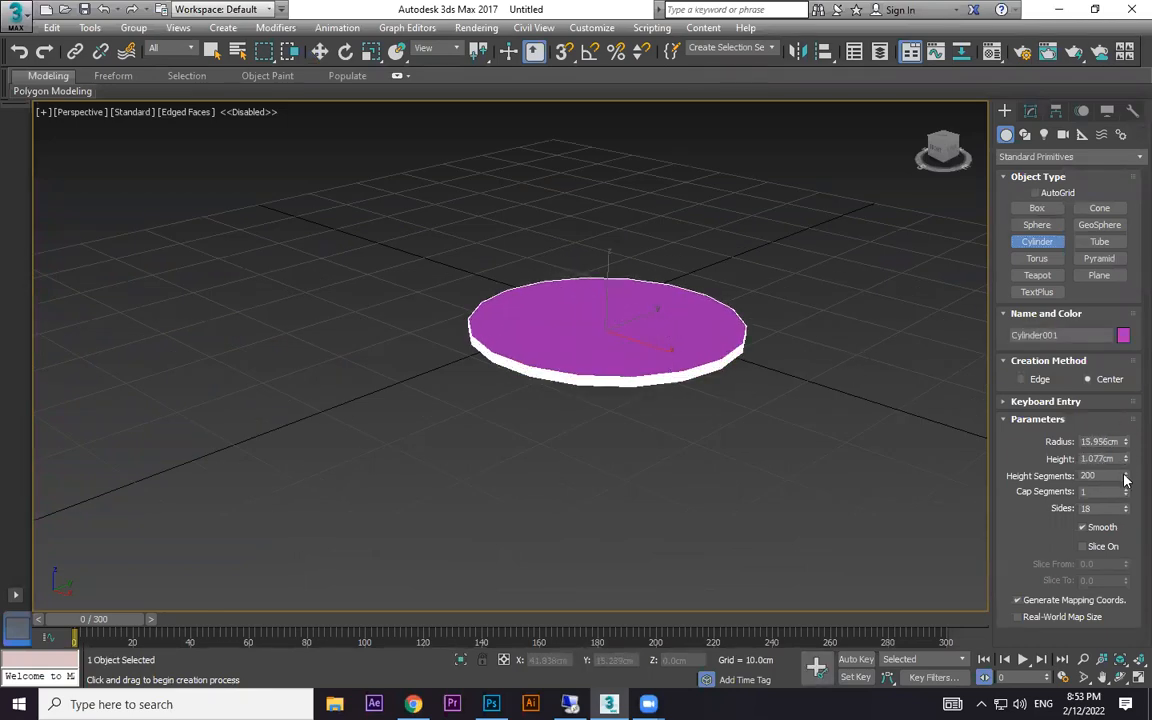
- Set the cylinder to 1 height segment, 200 sides and 200 cap segments
{"action": "left_click_drag", "start_coordinate": [1134, 546], "coordinate": [1118, 158]}
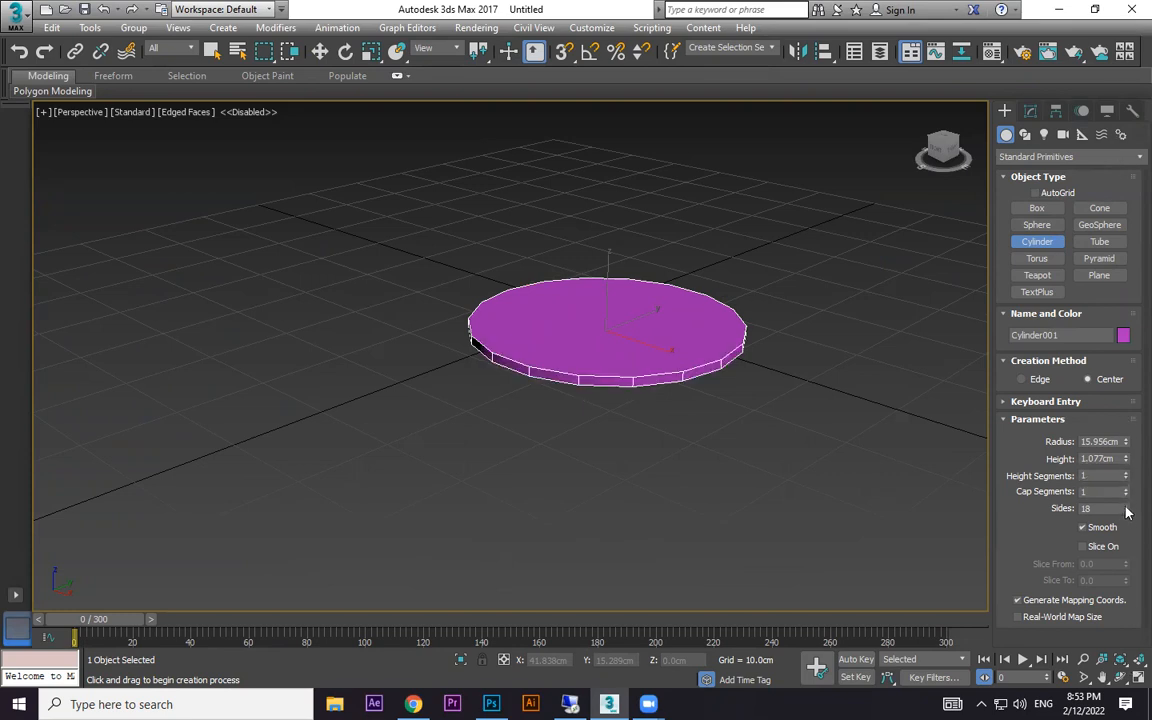
{"action": "left_click_drag", "start_coordinate": [1125, 510], "coordinate": [1127, 252]}
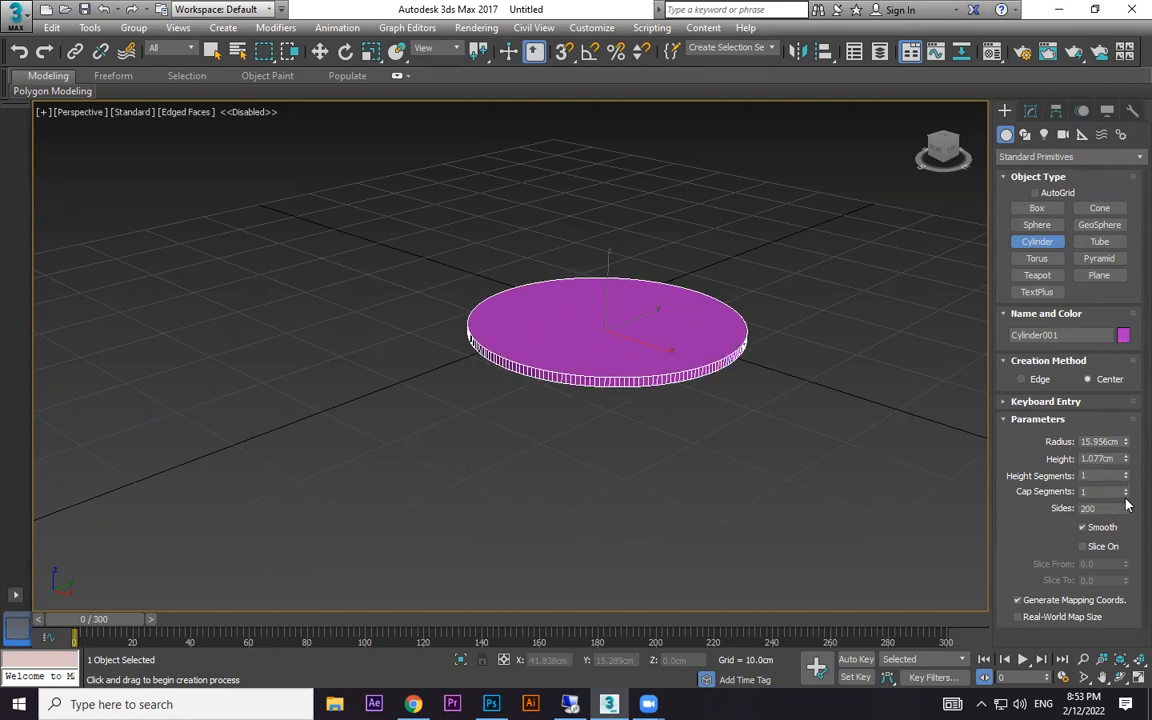
{"action": "left_click_drag", "start_coordinate": [1126, 497], "coordinate": [1129, 269]}
- Finish creating the cylinder, keep it selected and turn off the edged-faces display in the Perspective view
{"action": "scroll", "coordinate": [715, 364], "scroll_direction": "up", "scroll_amount": 10}
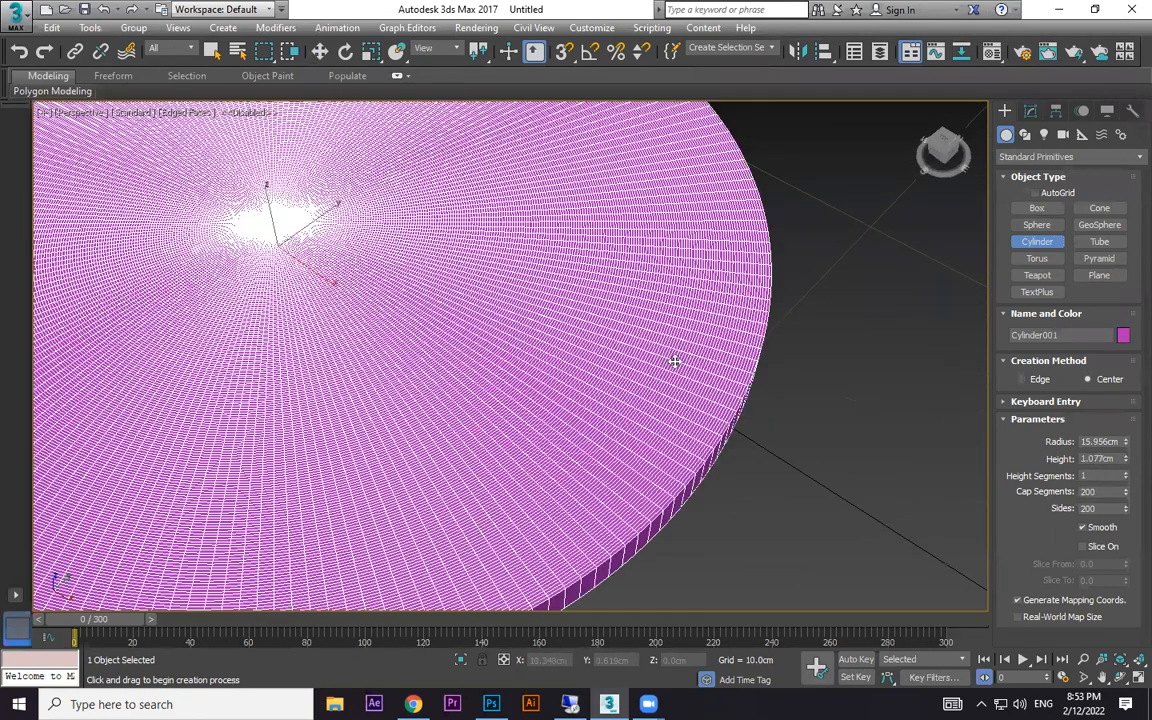
{"action": "key", "text": "w"}
{"action": "scroll", "coordinate": [675, 361], "scroll_direction": "down", "scroll_amount": 8}
{"action": "left_click", "coordinate": [866, 386]}
{"action": "scroll", "coordinate": [764, 355], "scroll_direction": "up", "scroll_amount": 4}
{"action": "middle_click_drag", "start_coordinate": [764, 355], "coordinate": [844, 350]}
{"action": "left_click", "coordinate": [660, 339]}
{"action": "key", "text": "F4"}
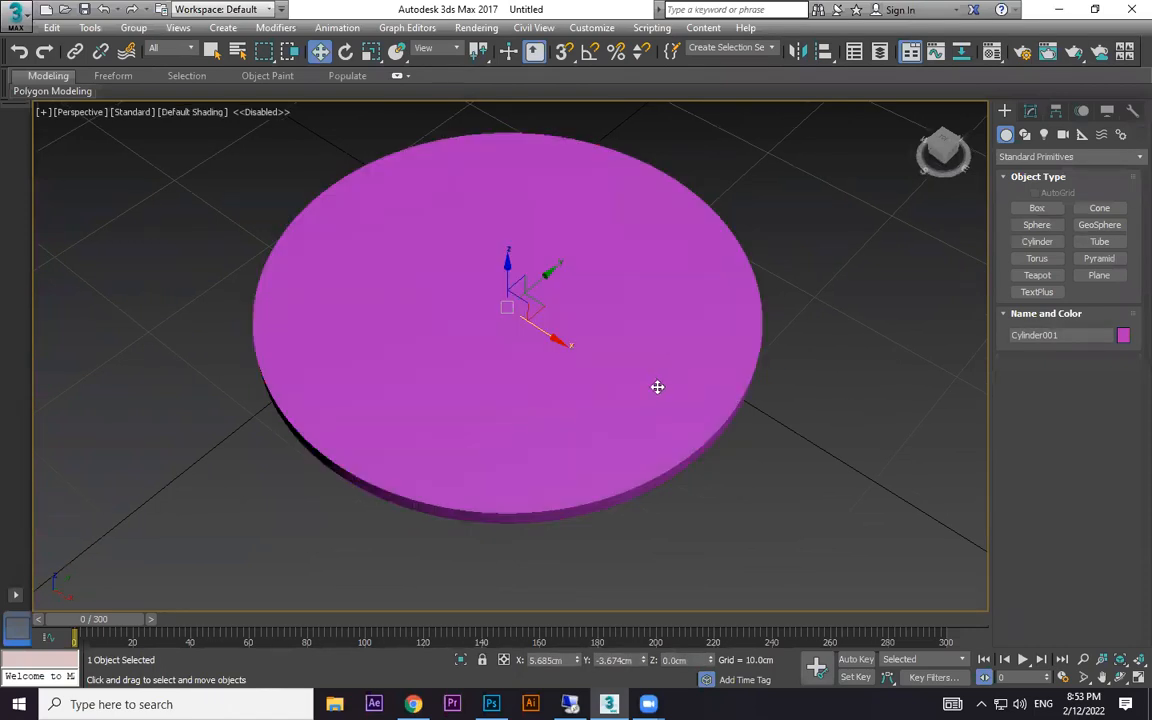
{"action": "middle_click_drag", "start_coordinate": [733, 449], "coordinate": [761, 417], "text": "alt"}
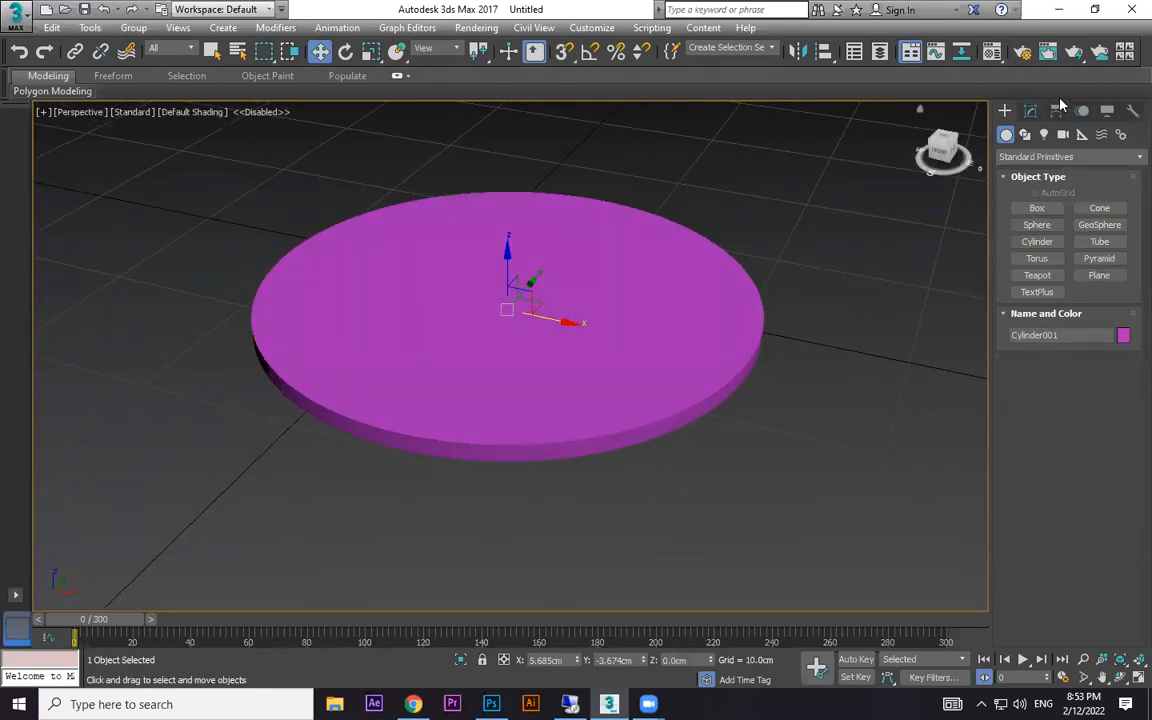
- Check the downloaded coin image on the desktop and assign the 01 - Default material to the cylinder
{"action": "key", "text": "m"}
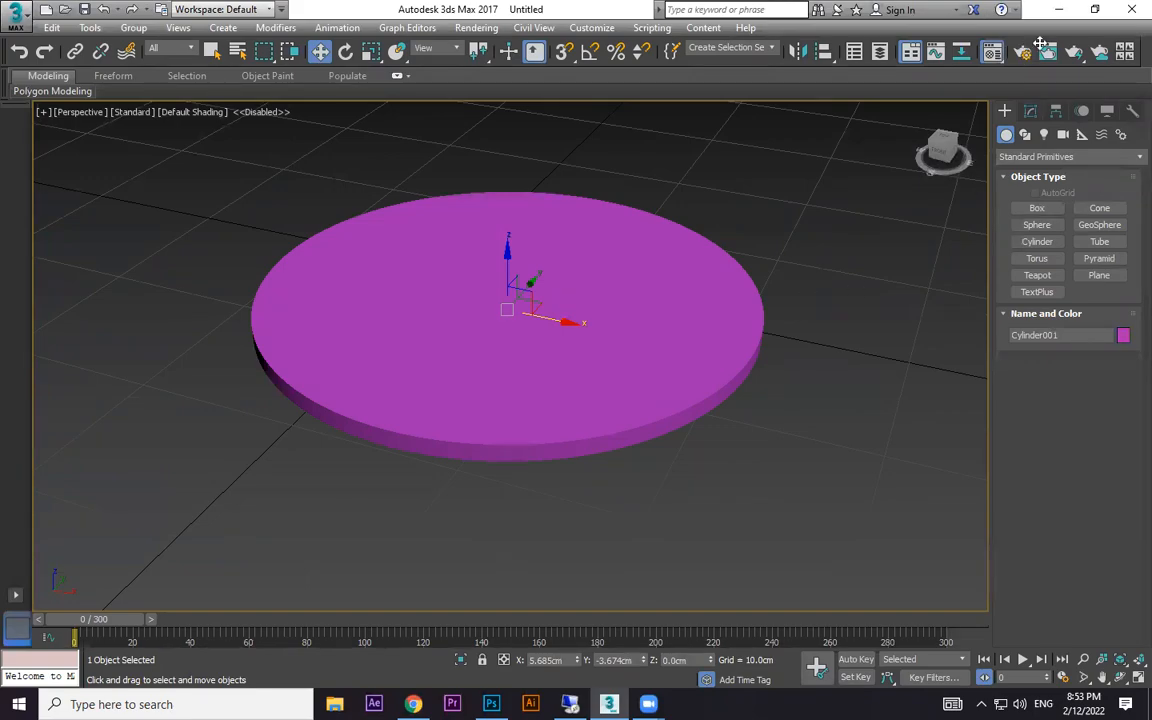
{"action": "left_click", "coordinate": [1060, 11]}
{"action": "left_click", "coordinate": [586, 355]}
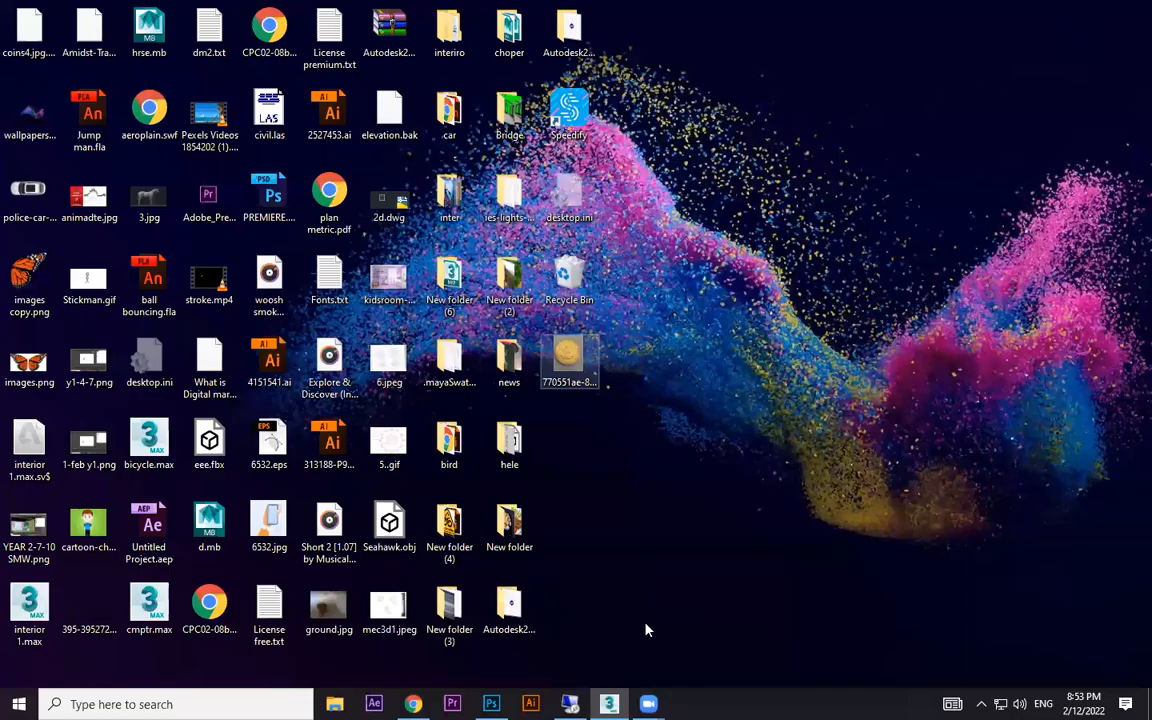
{"action": "left_click", "coordinate": [608, 704]}
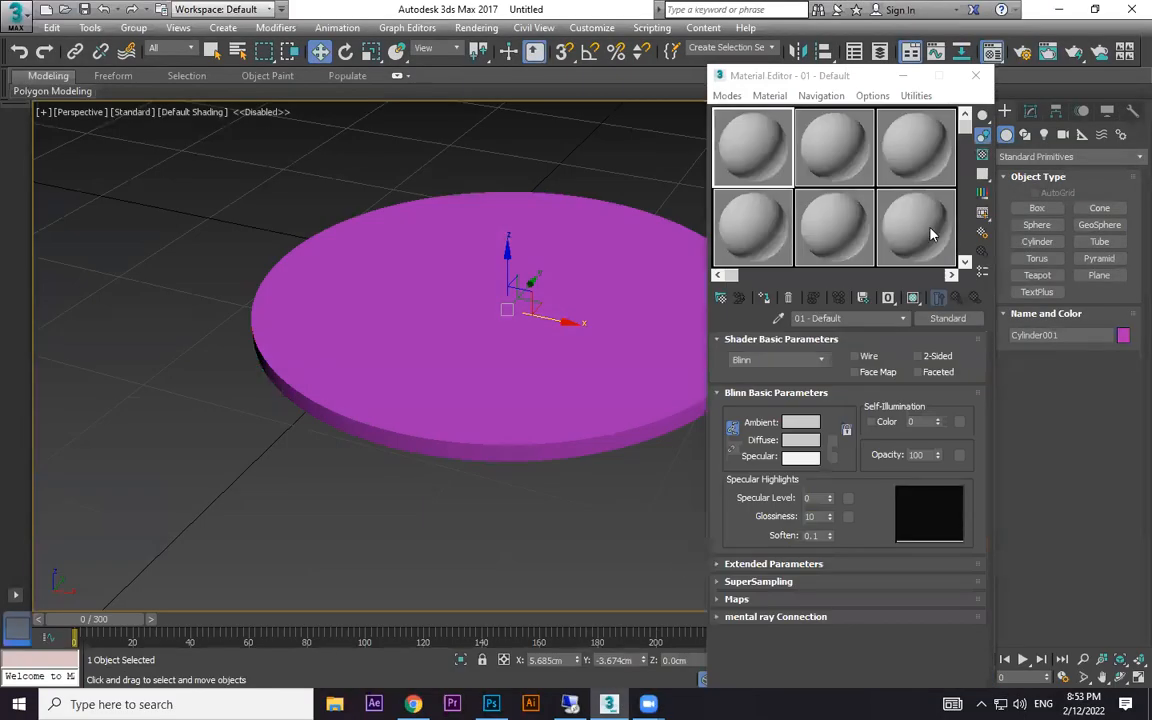
{"action": "left_click", "coordinate": [766, 298]}
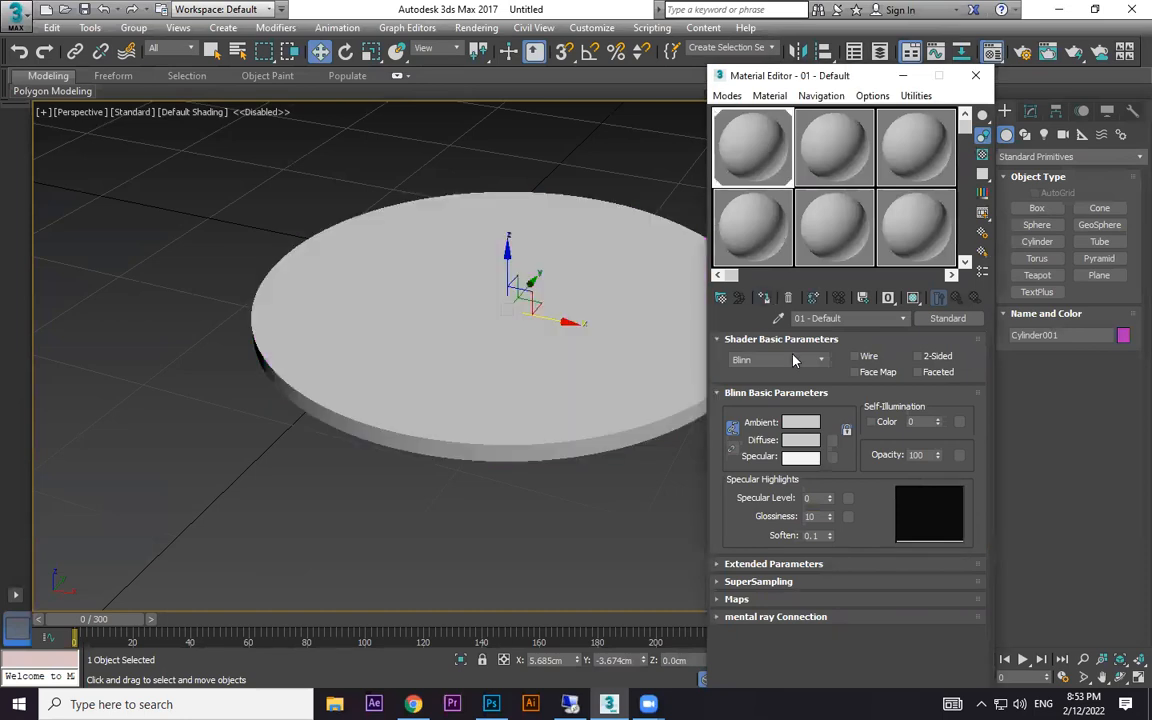
- Set the material's diffuse colour to a fully saturated golden orange and close the Material Editor
{"action": "left_click", "coordinate": [813, 442]}
{"action": "left_click_drag", "start_coordinate": [345, 108], "coordinate": [335, 102]}
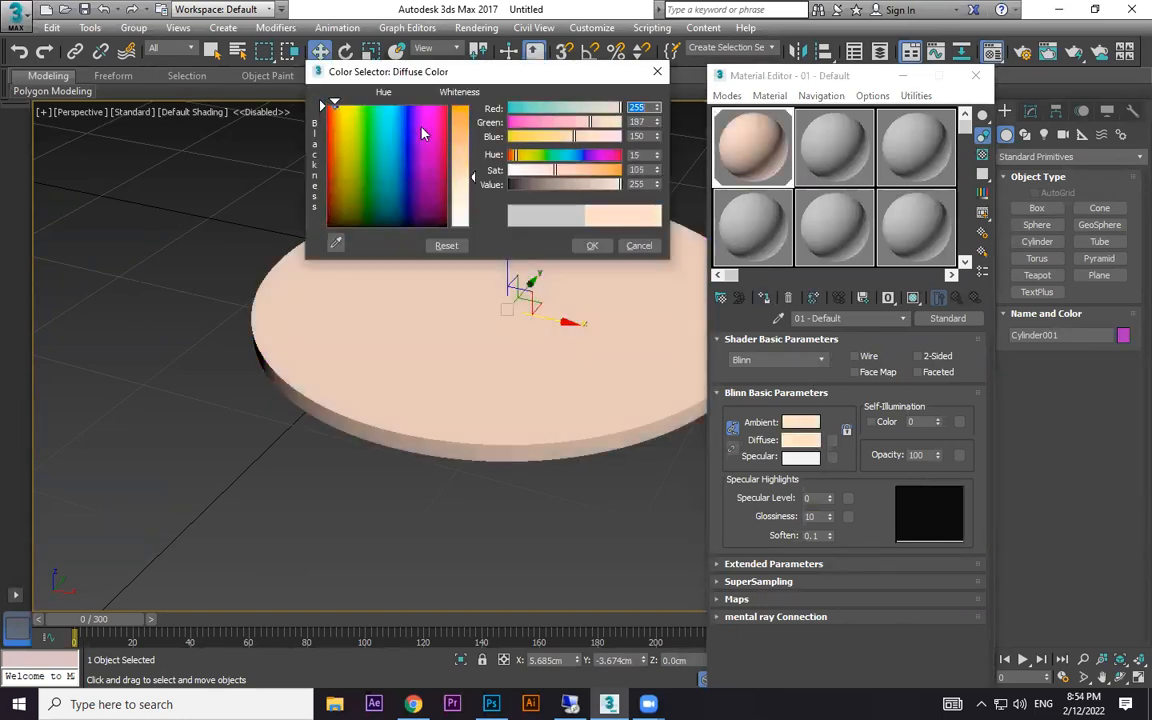
{"action": "left_click_drag", "start_coordinate": [458, 120], "coordinate": [457, 102]}
{"action": "left_click", "coordinate": [337, 115]}
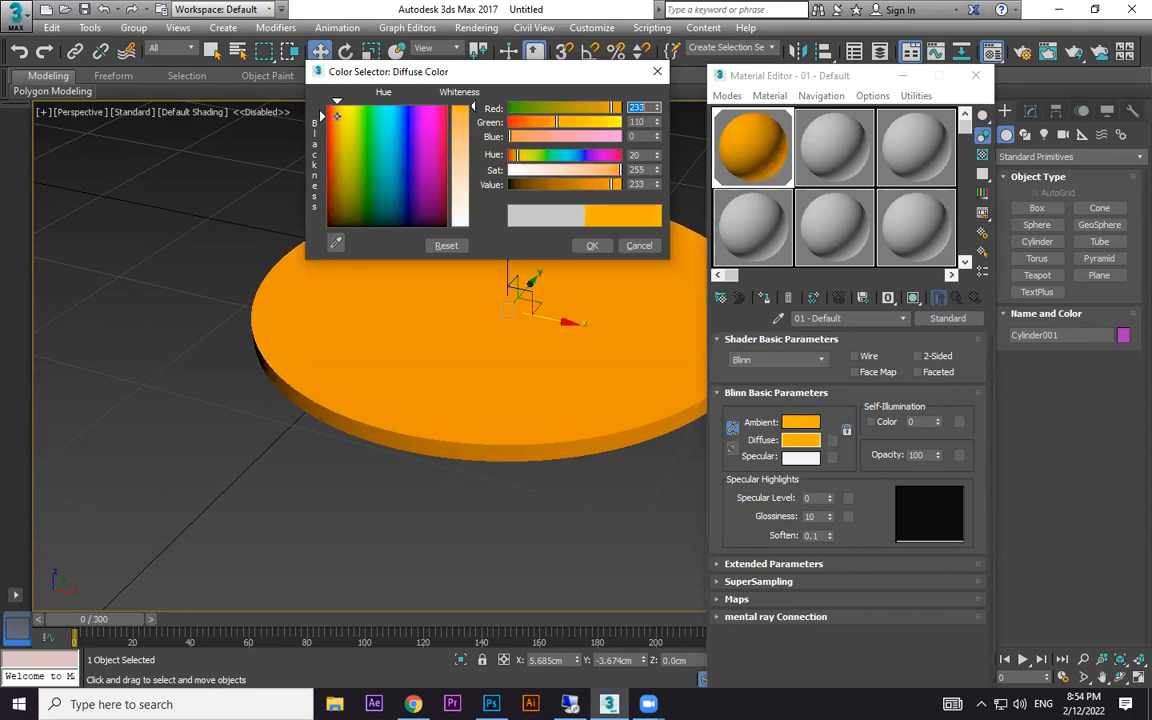
{"action": "left_click", "coordinate": [592, 246]}
{"action": "left_click", "coordinate": [975, 75]}
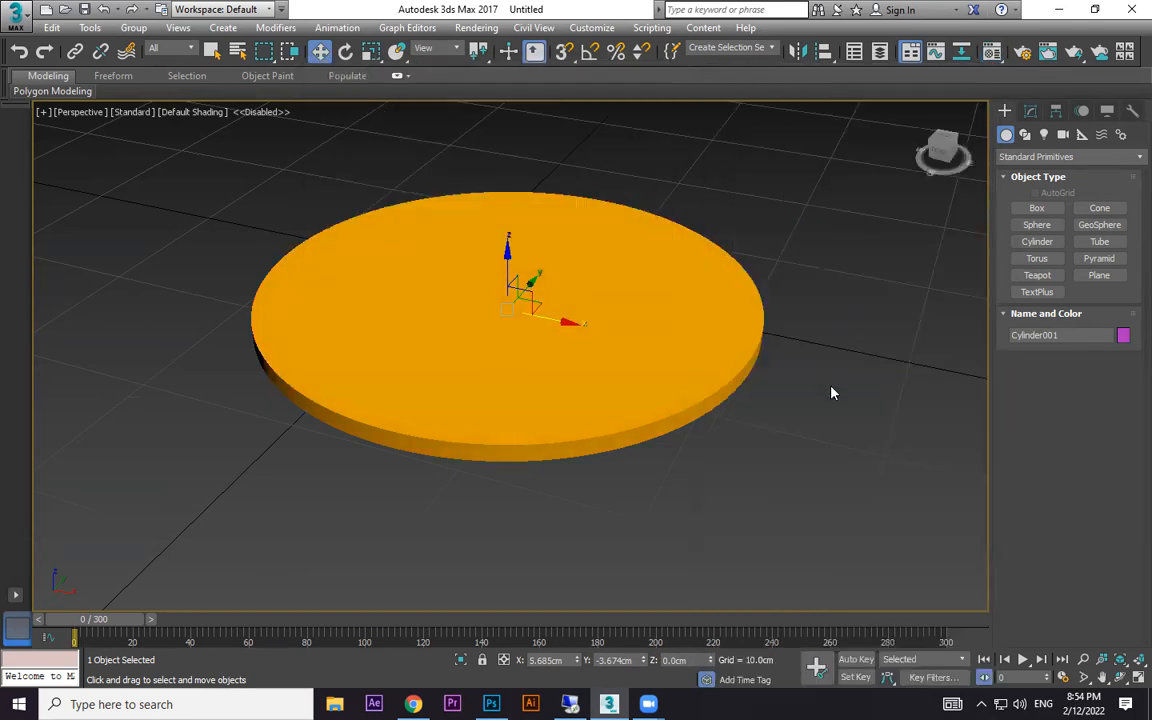
- Add a Displace modifier to the cylinder
{"action": "right_click", "coordinate": [689, 300]}
{"action": "left_click", "coordinate": [1031, 112]}
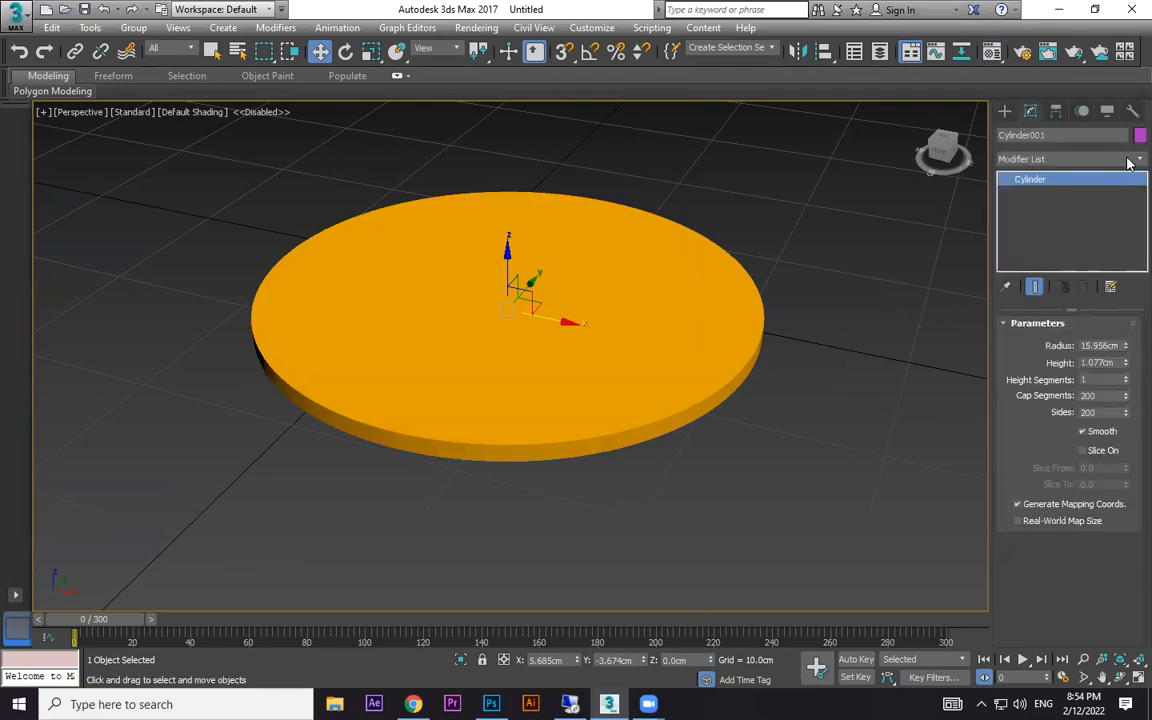
{"action": "left_click", "coordinate": [1130, 160]}
{"action": "scroll", "coordinate": [1090, 190], "scroll_direction": "down", "scroll_amount": 12}
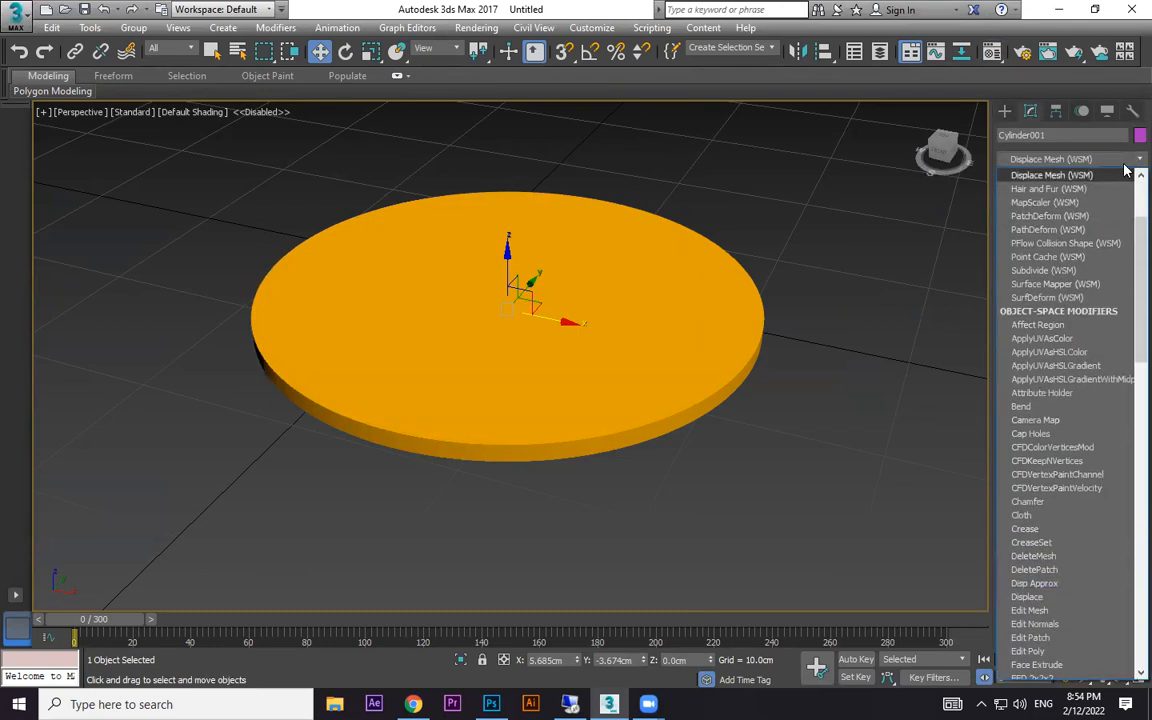
{"action": "scroll", "coordinate": [1060, 195], "scroll_direction": "down", "scroll_amount": 1}
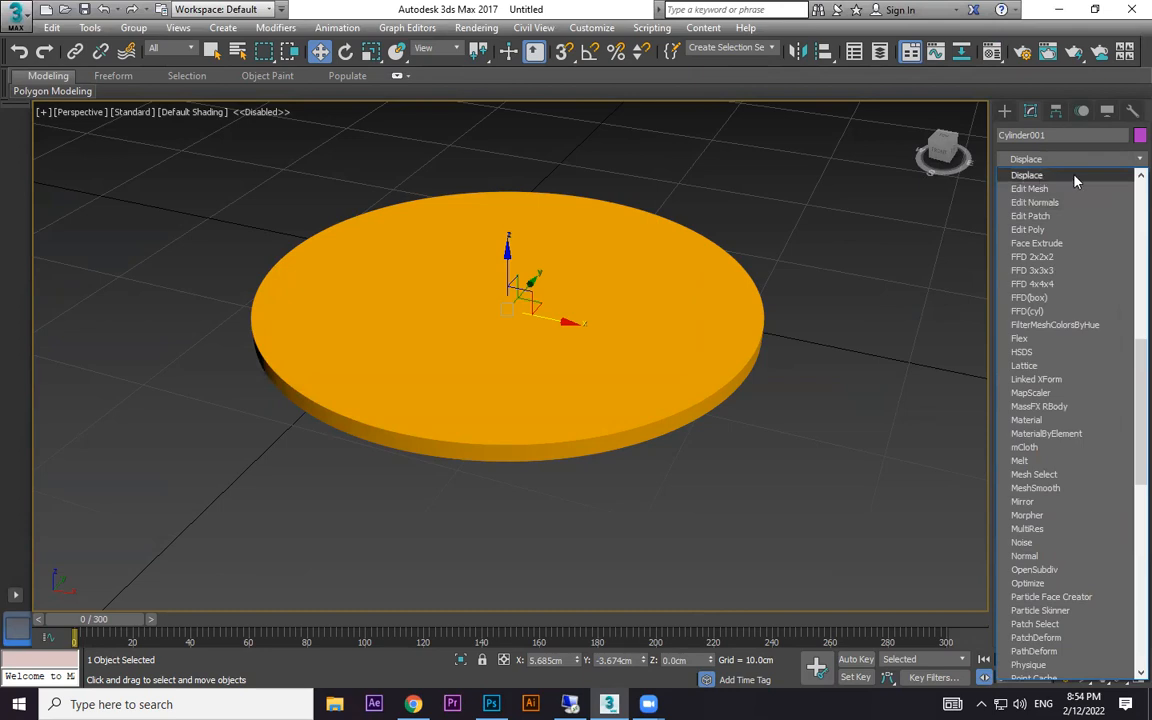
{"action": "left_click", "coordinate": [1075, 176]}
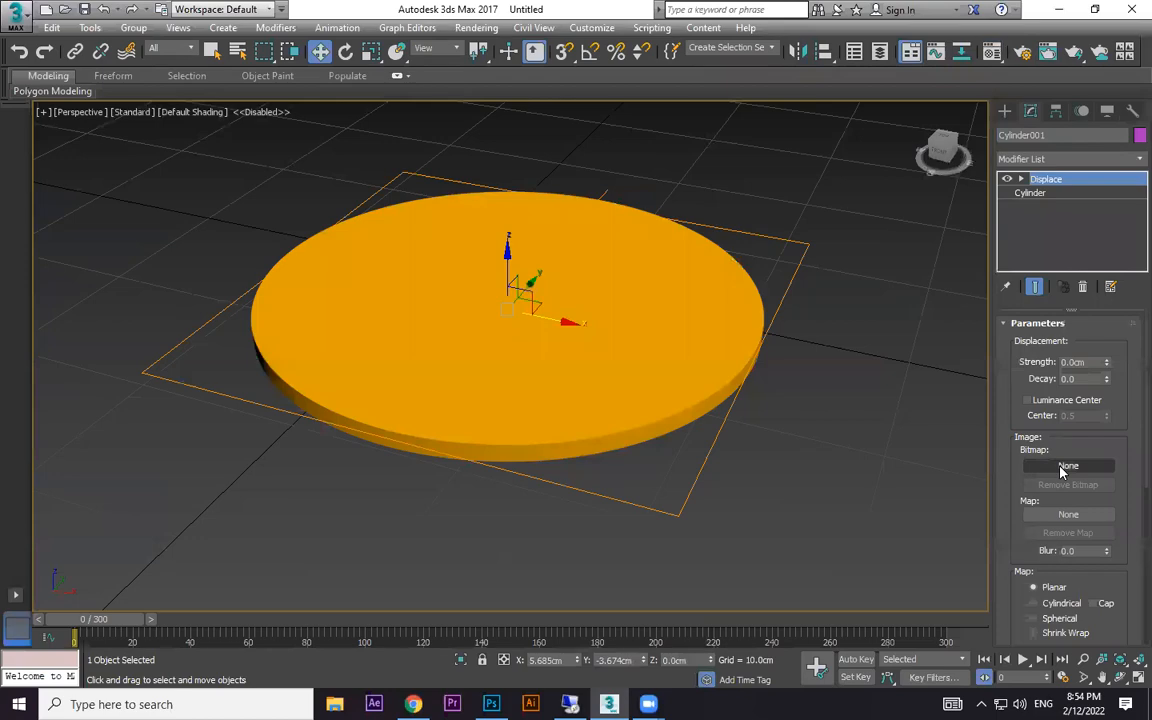
- Load the coin image 770551ae-8dfe-4cd9-85eb-e75bb7f984e9.jpg from the desktop as the Displace modifier's bitmap
{"action": "left_click", "coordinate": [1057, 11]}
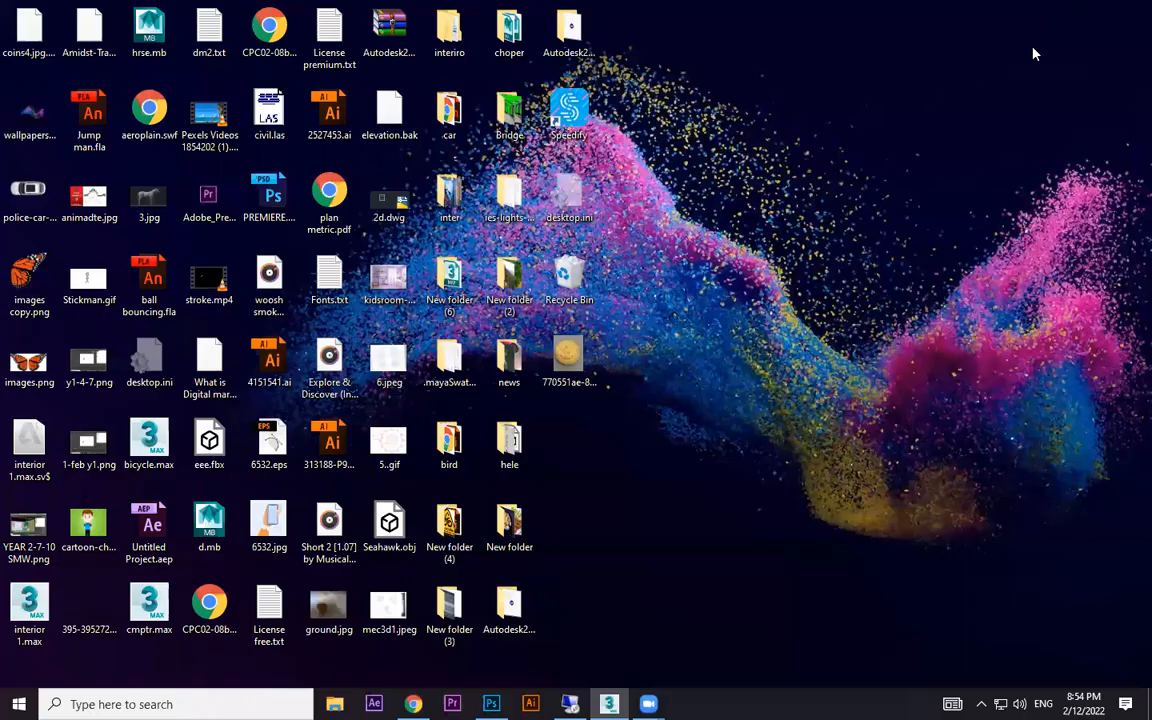
{"action": "left_click", "coordinate": [582, 353]}
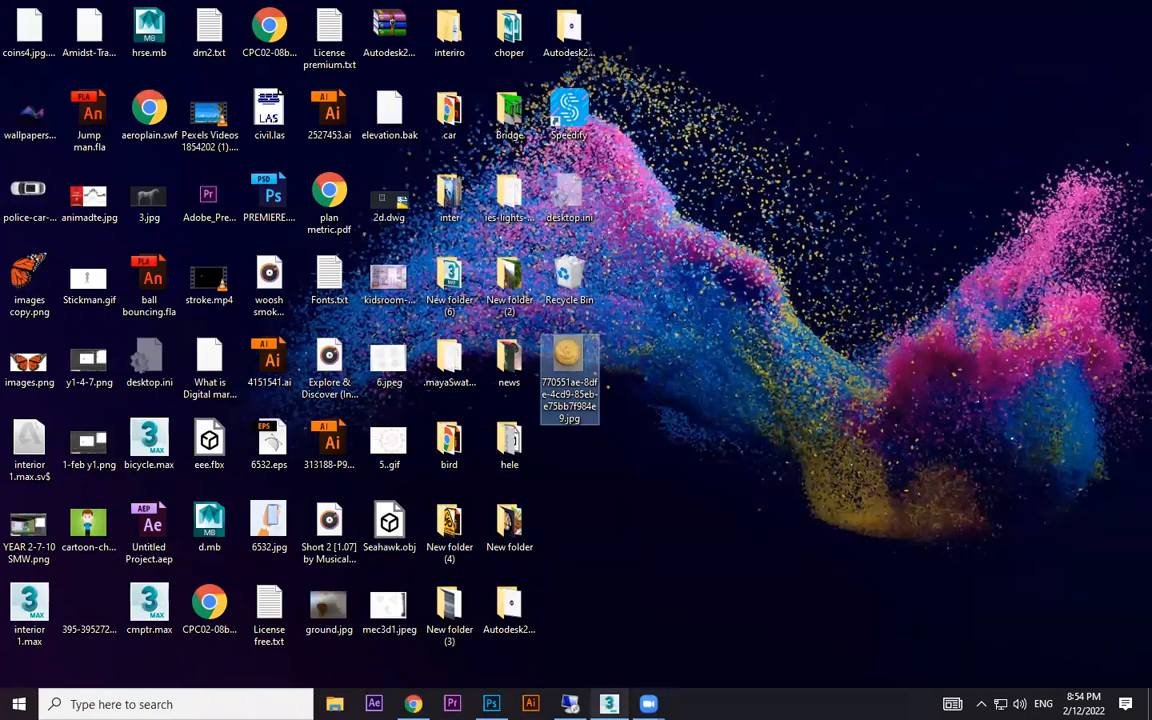
{"action": "left_click", "coordinate": [611, 704]}
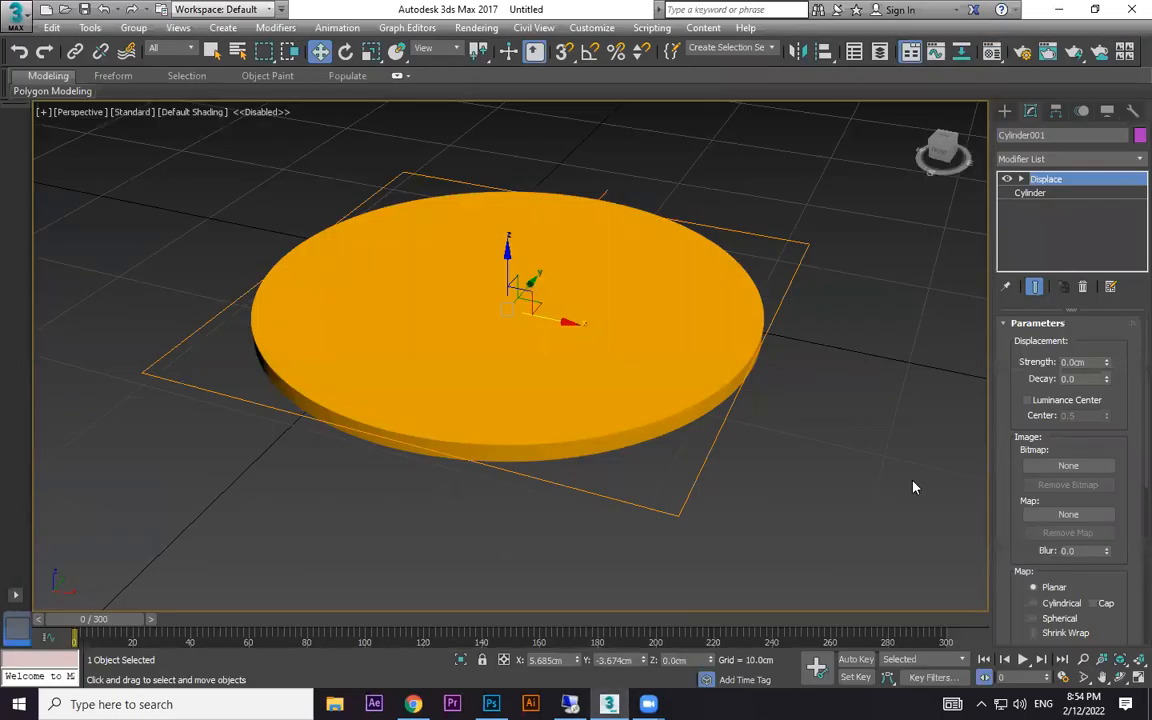
{"action": "left_click", "coordinate": [1070, 467]}
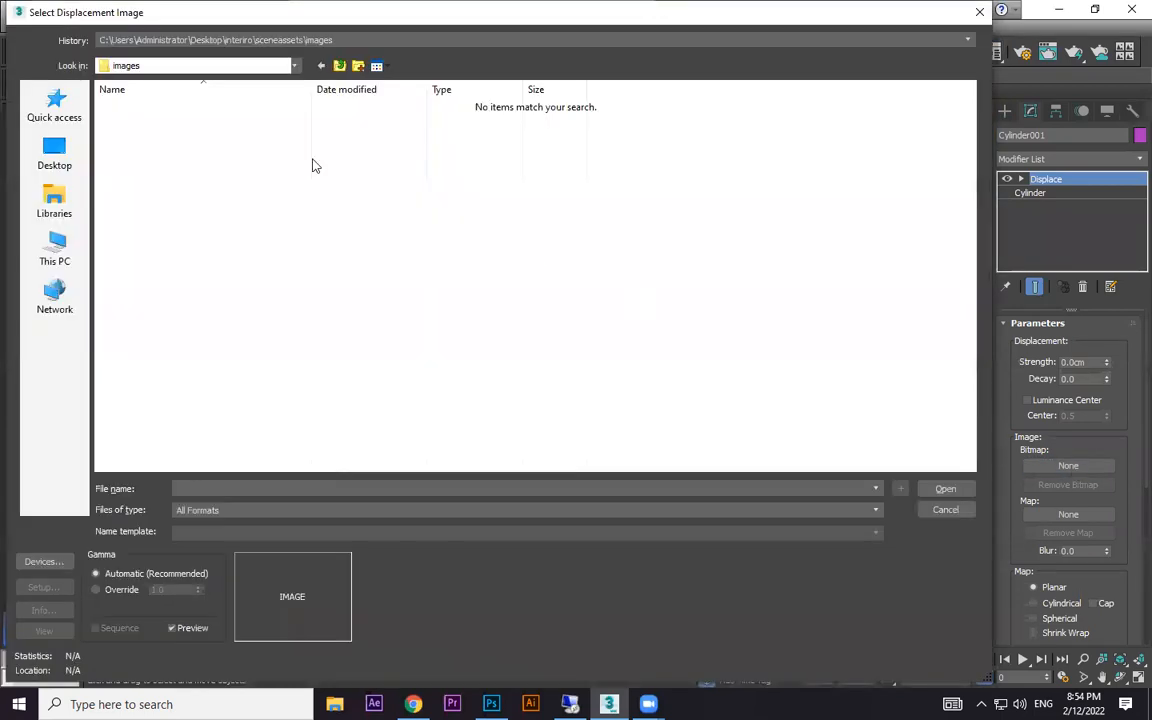
{"action": "left_click", "coordinate": [56, 152]}
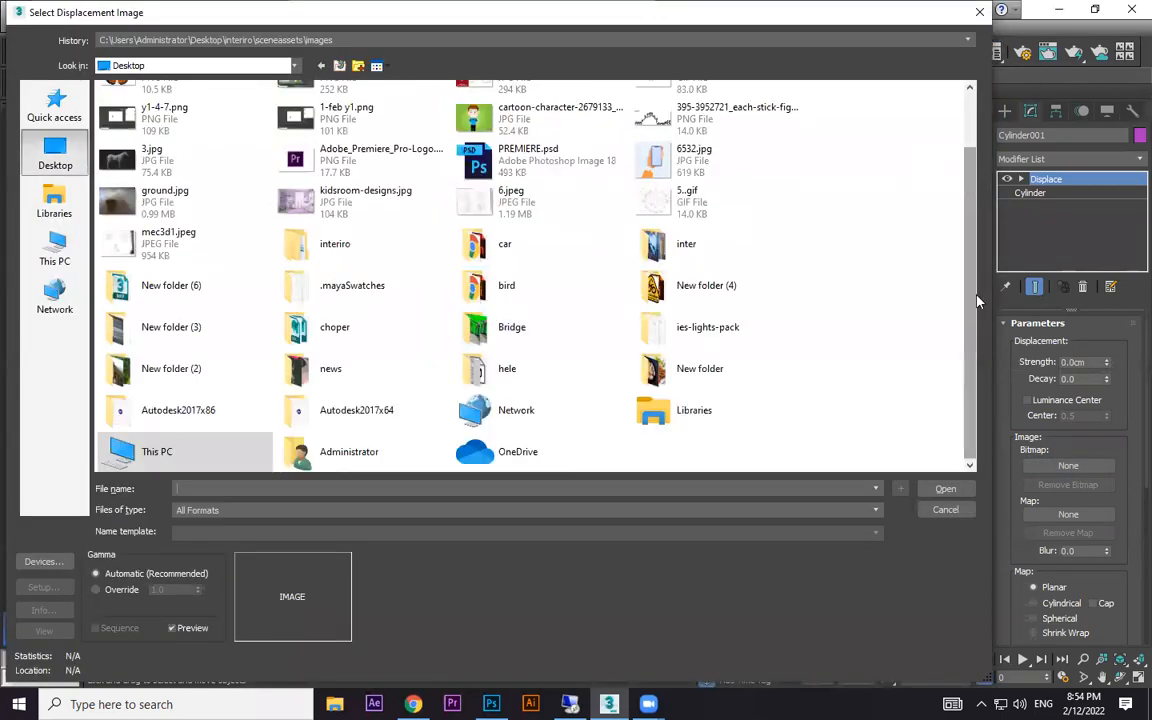
{"action": "scroll", "coordinate": [160, 108], "scroll_direction": "up", "scroll_amount": 2}
{"action": "left_click", "coordinate": [160, 108]}
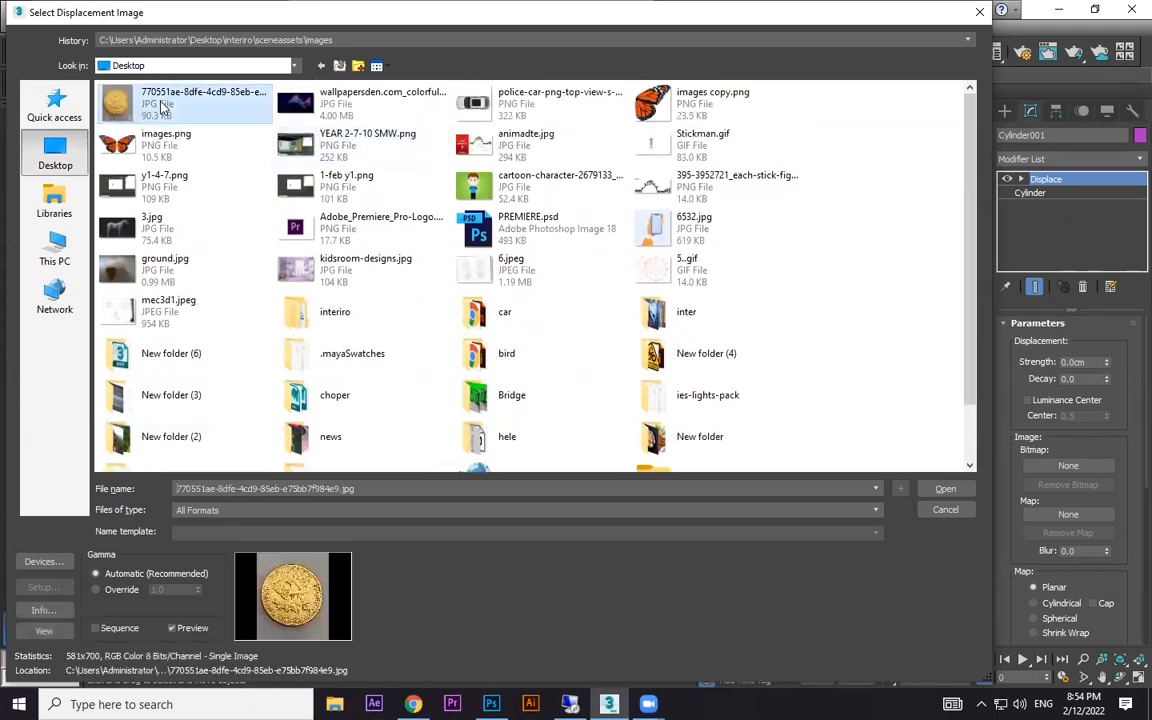
{"action": "left_click", "coordinate": [946, 489]}
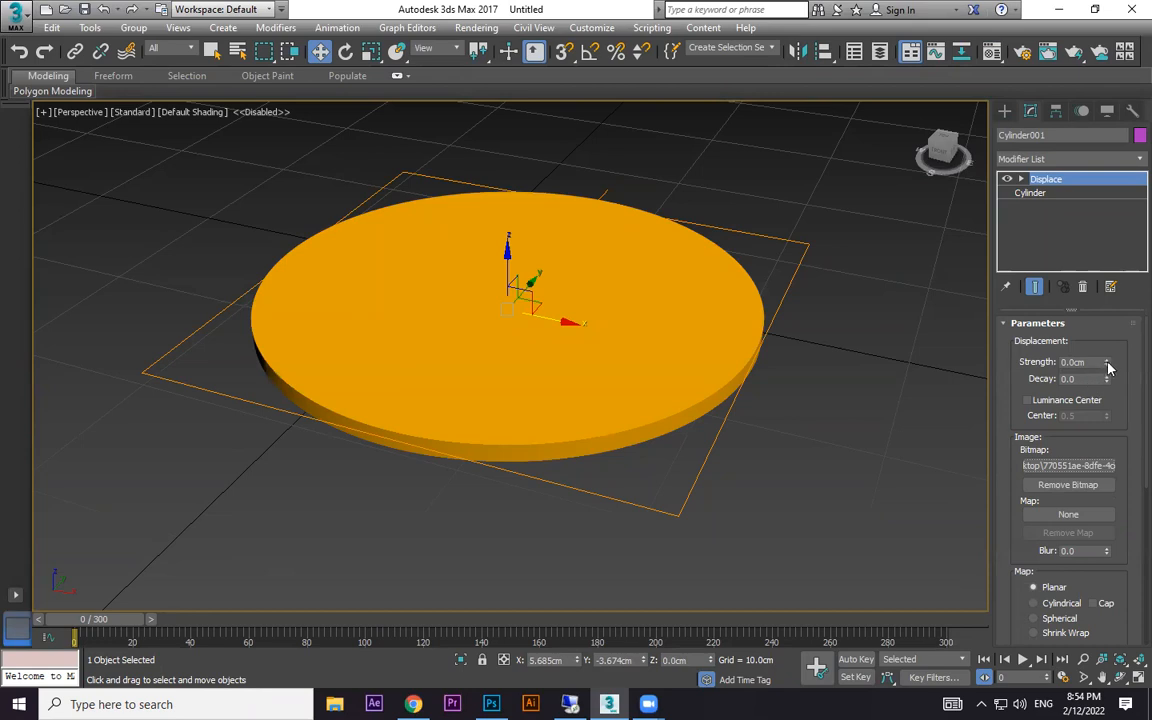
- Set the displacement strength to 0.4 cm and examine the relief from above
{"action": "left_click_drag", "start_coordinate": [1107, 365], "coordinate": [1110, 330]}
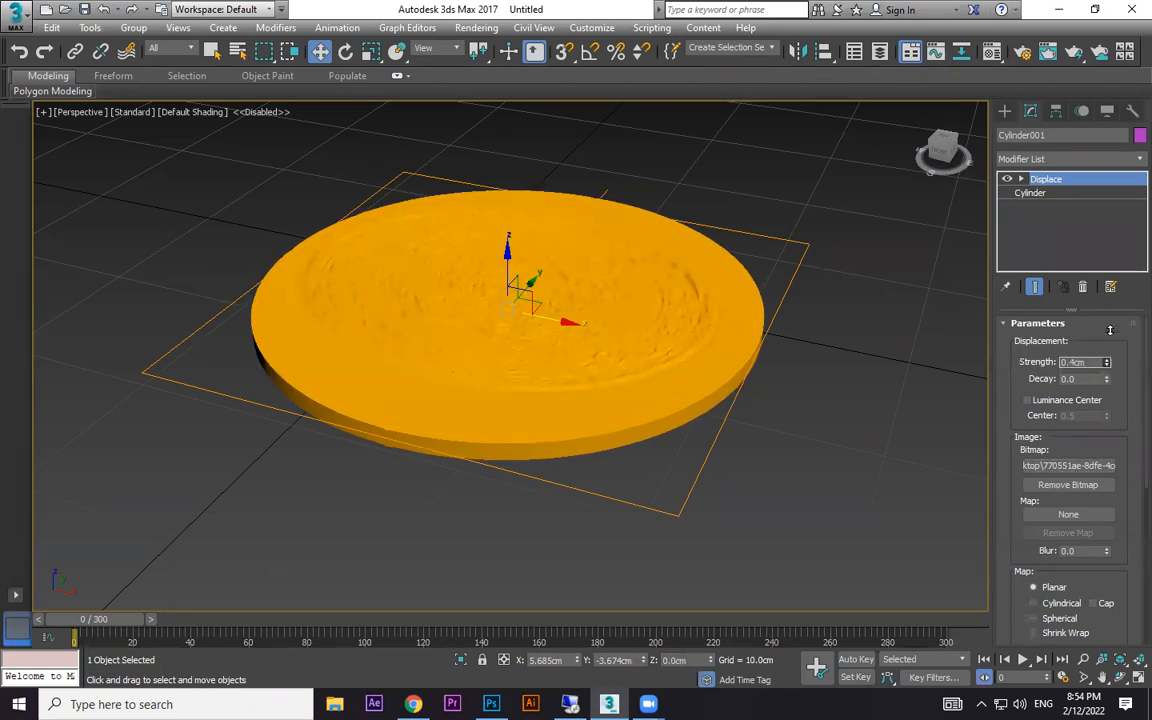
{"action": "middle_click_drag", "start_coordinate": [694, 329], "coordinate": [666, 455], "text": "alt"}
{"action": "scroll", "coordinate": [720, 417], "scroll_direction": "down", "scroll_amount": 3}
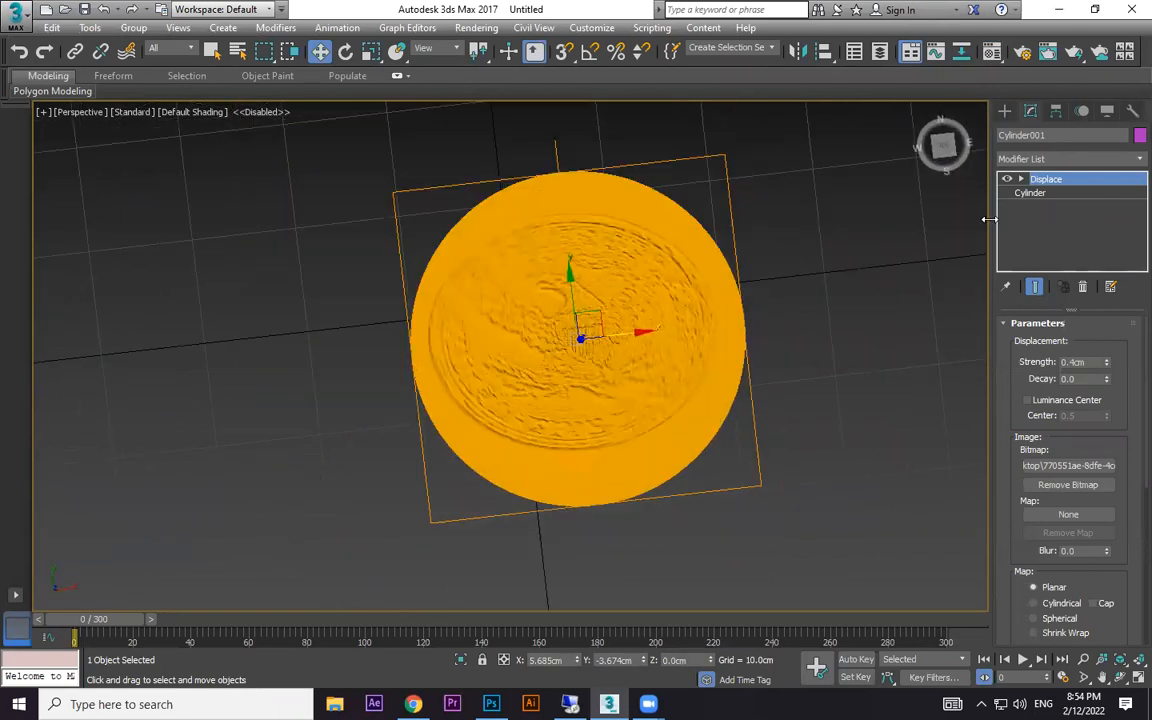
- Scale up and reposition the Displace gizmo so the coin relief fills the cylinder's top face
{"action": "left_click", "coordinate": [1022, 179]}
{"action": "left_click", "coordinate": [1049, 194]}
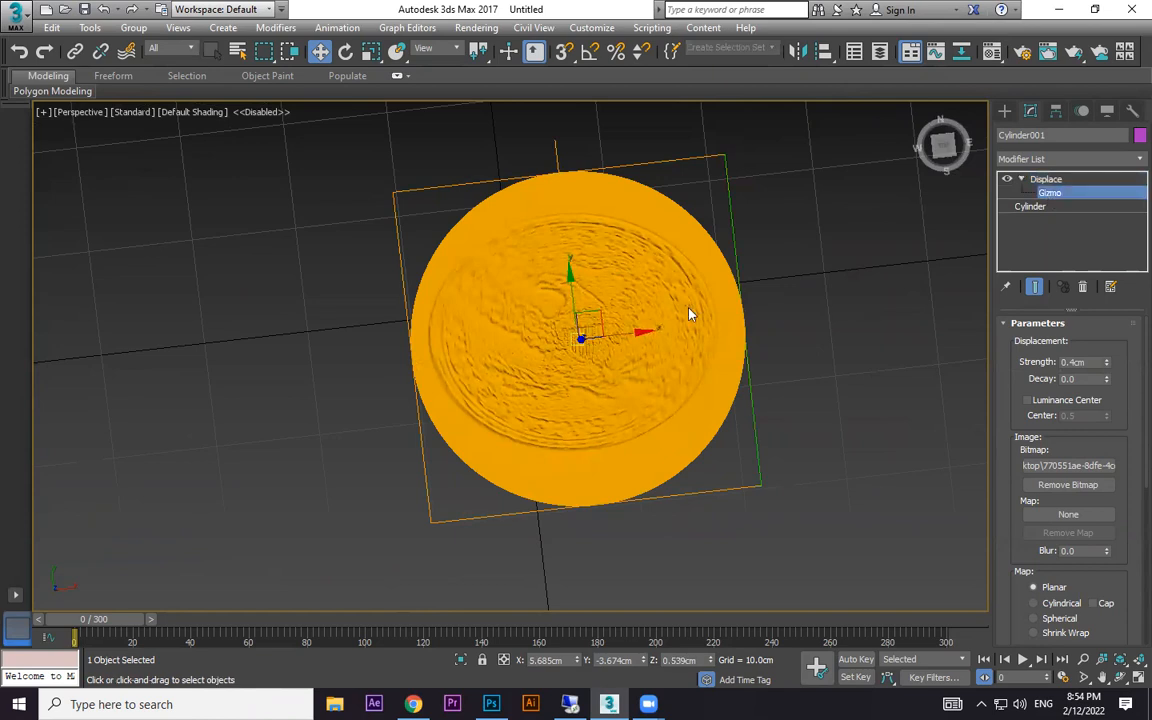
{"action": "key", "text": "r"}
{"action": "left_click_drag", "start_coordinate": [568, 272], "coordinate": [591, 285]}
{"action": "left_click_drag", "start_coordinate": [647, 326], "coordinate": [656, 328]}
{"action": "key", "text": "w"}
{"action": "left_click_drag", "start_coordinate": [568, 276], "coordinate": [576, 290]}
{"action": "left_click_drag", "start_coordinate": [641, 349], "coordinate": [643, 347]}
{"action": "key", "text": "r"}
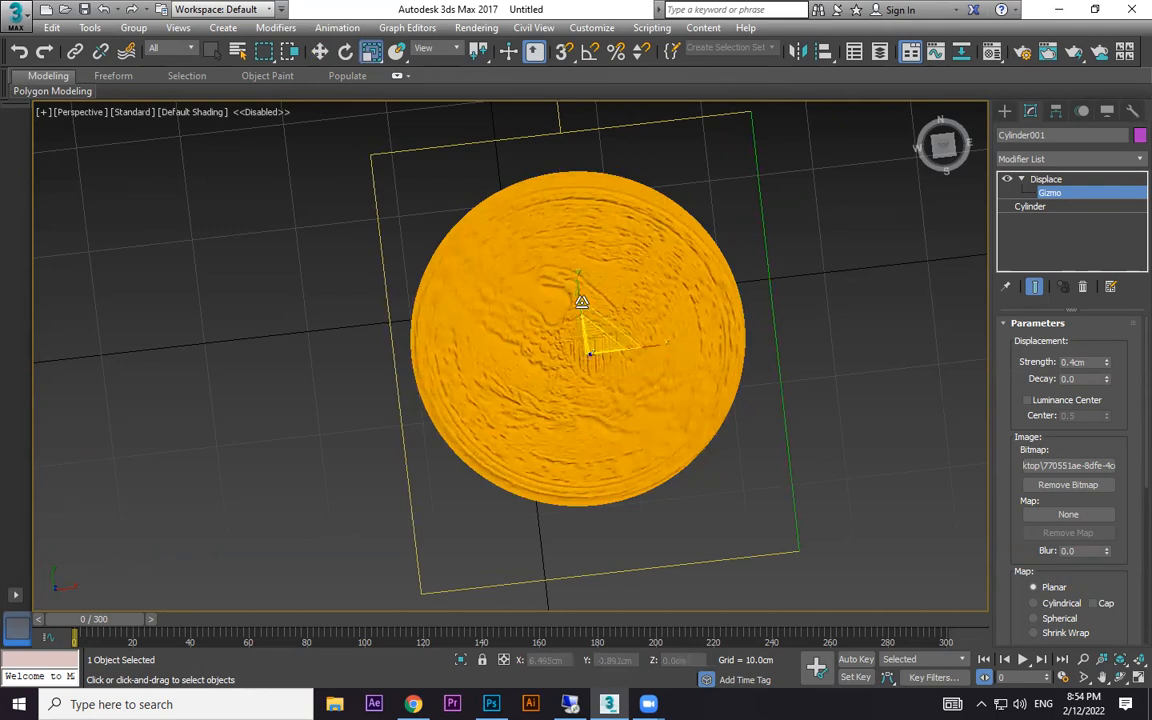
{"action": "left_click_drag", "start_coordinate": [578, 292], "coordinate": [577, 283]}
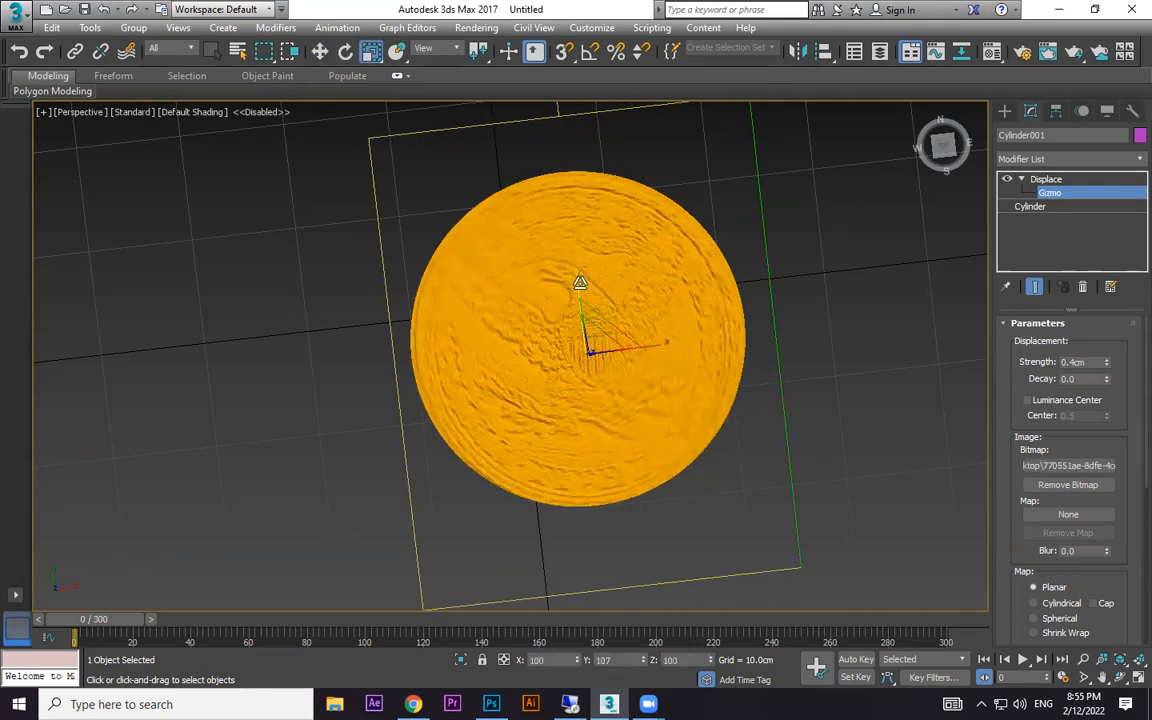
{"action": "middle_click_drag", "start_coordinate": [589, 290], "coordinate": [645, 292], "text": "alt"}
- Try a displacement strength of 0.46 cm with a decay of -0.26 and inspect the relief up close
{"action": "scroll", "coordinate": [697, 366], "scroll_direction": "up", "scroll_amount": 3}
{"action": "middle_click_drag", "start_coordinate": [714, 369], "coordinate": [748, 382]}
{"action": "left_click_drag", "start_coordinate": [1106, 358], "coordinate": [41, 352]}
{"action": "scroll", "coordinate": [640, 380], "scroll_direction": "up", "scroll_amount": 5}
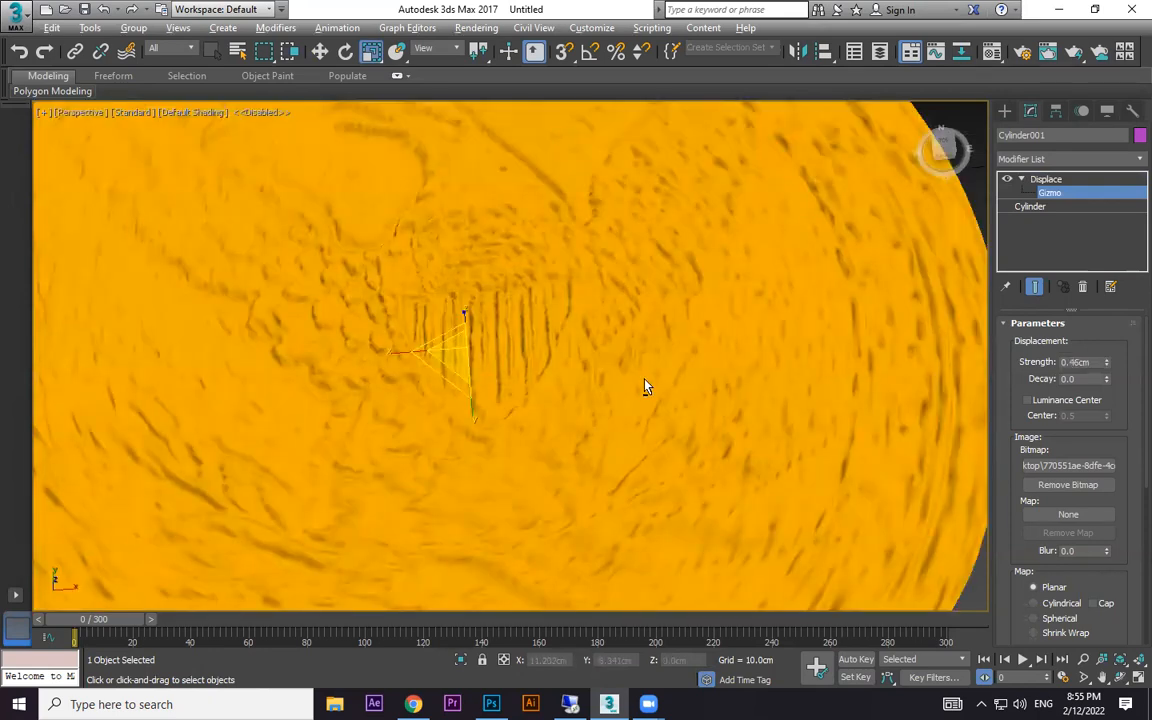
{"action": "left_click_drag", "start_coordinate": [1108, 380], "coordinate": [1121, 410]}
{"action": "scroll", "coordinate": [590, 313], "scroll_direction": "up", "scroll_amount": 5}
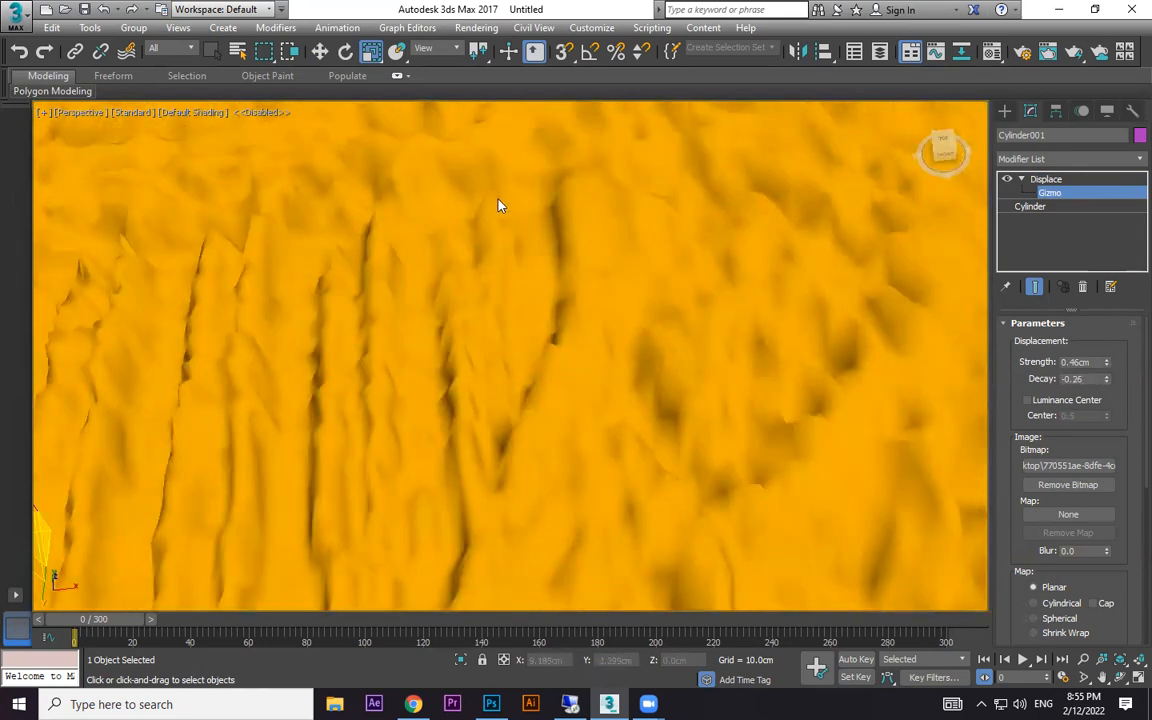
- Set the Displace modifier's decay to 1.555 and its strength to 1.03 cm
{"action": "left_click_drag", "start_coordinate": [1106, 379], "coordinate": [18, 56]}
{"action": "scroll", "coordinate": [650, 293], "scroll_direction": "down", "scroll_amount": 6}
{"action": "scroll", "coordinate": [650, 293], "scroll_direction": "down", "scroll_amount": 5}
{"action": "scroll", "coordinate": [661, 321], "scroll_direction": "up", "scroll_amount": 3}
{"action": "left_click_drag", "start_coordinate": [1107, 361], "coordinate": [1111, 300]}
{"action": "mouse_move", "coordinate": [640, 291]}
{"action": "middle_mouse_down", "text": "alt"}
{"action": "mouse_move", "coordinate": [651, 363]}
{"action": "mouse_move", "coordinate": [645, 255]}
{"action": "mouse_move", "coordinate": [640, 332]}
{"action": "mouse_move", "coordinate": [642, 303]}
{"action": "mouse_move", "coordinate": [643, 314]}
{"action": "middle_mouse_up", "text": "alt"}
{"action": "scroll", "coordinate": [683, 318], "scroll_direction": "down", "scroll_amount": 2}
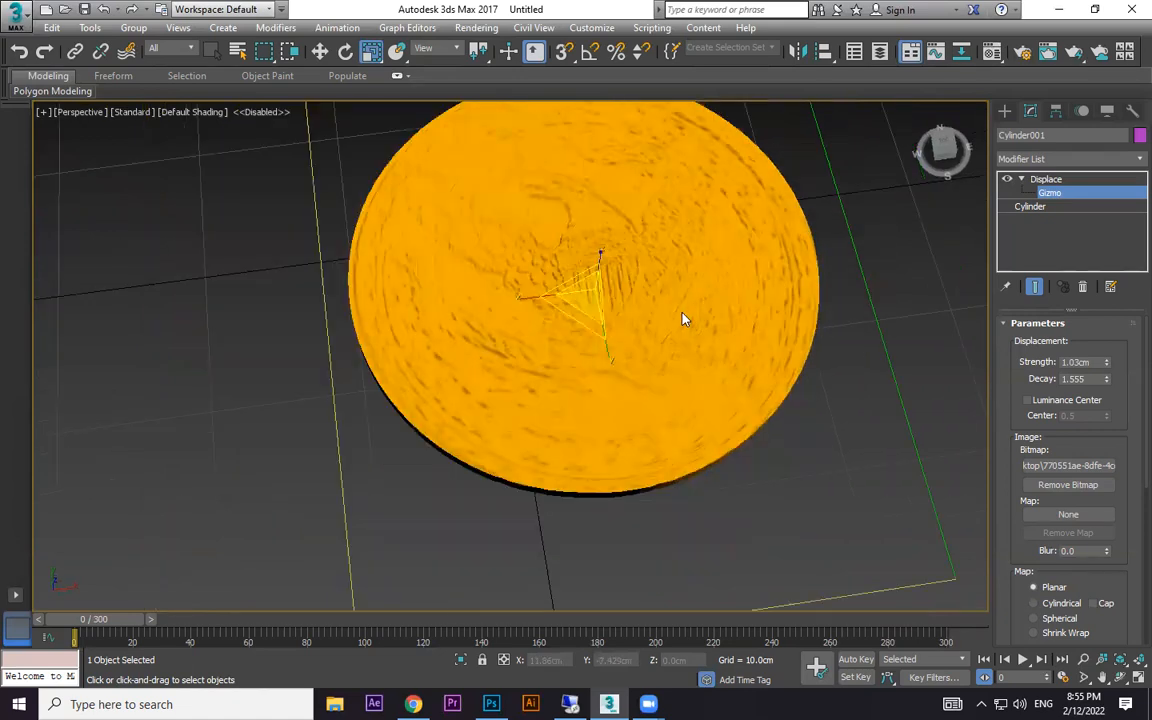
- Assign the desktop coin image as a diffuse Bitmap of the 01 - Default material, leaving its viewport display turned off
{"action": "key", "text": "m"}
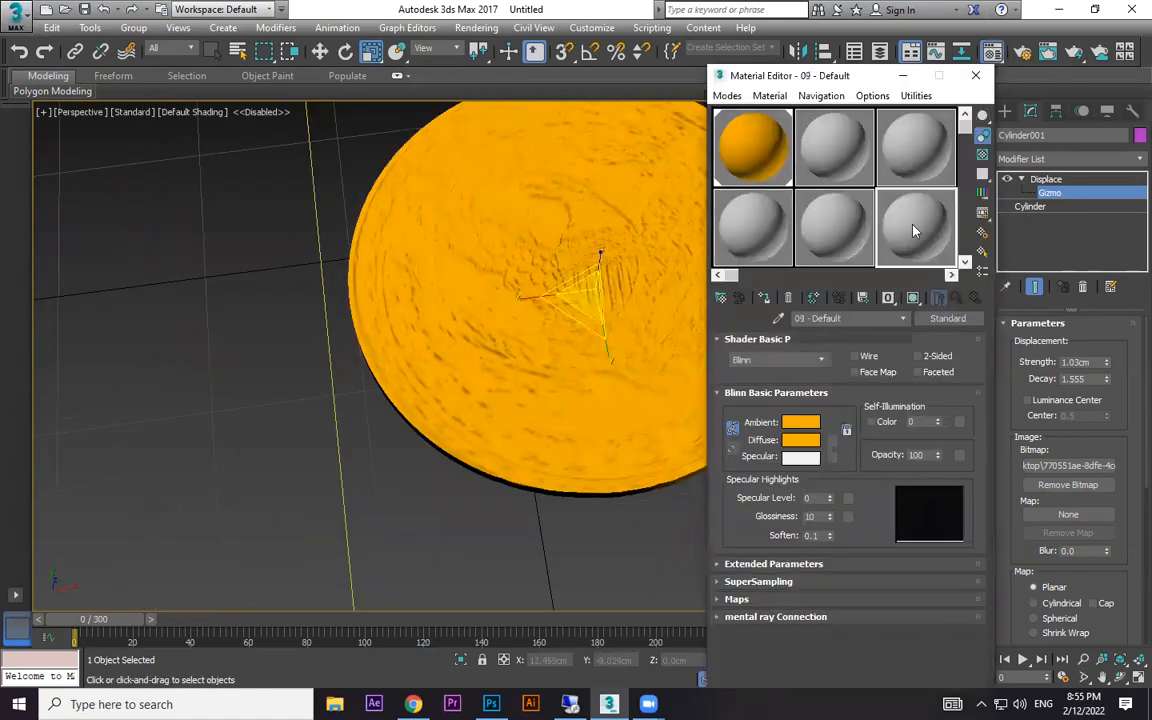
{"action": "left_click", "coordinate": [748, 150]}
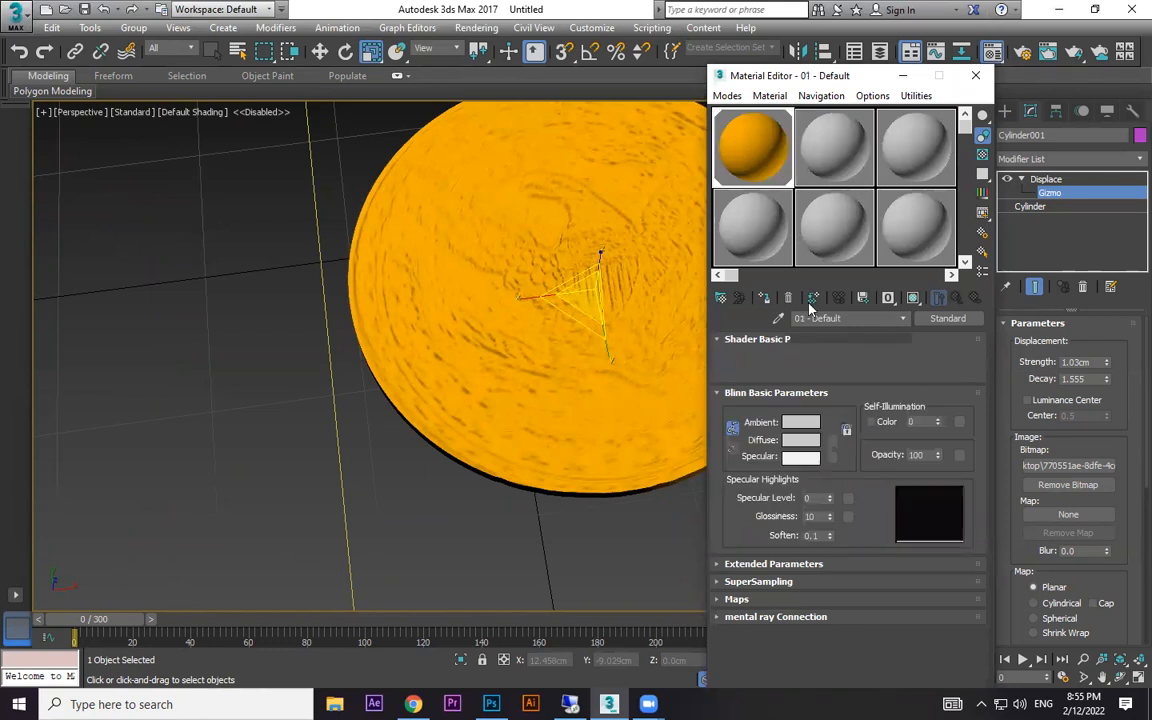
{"action": "left_click", "coordinate": [831, 442]}
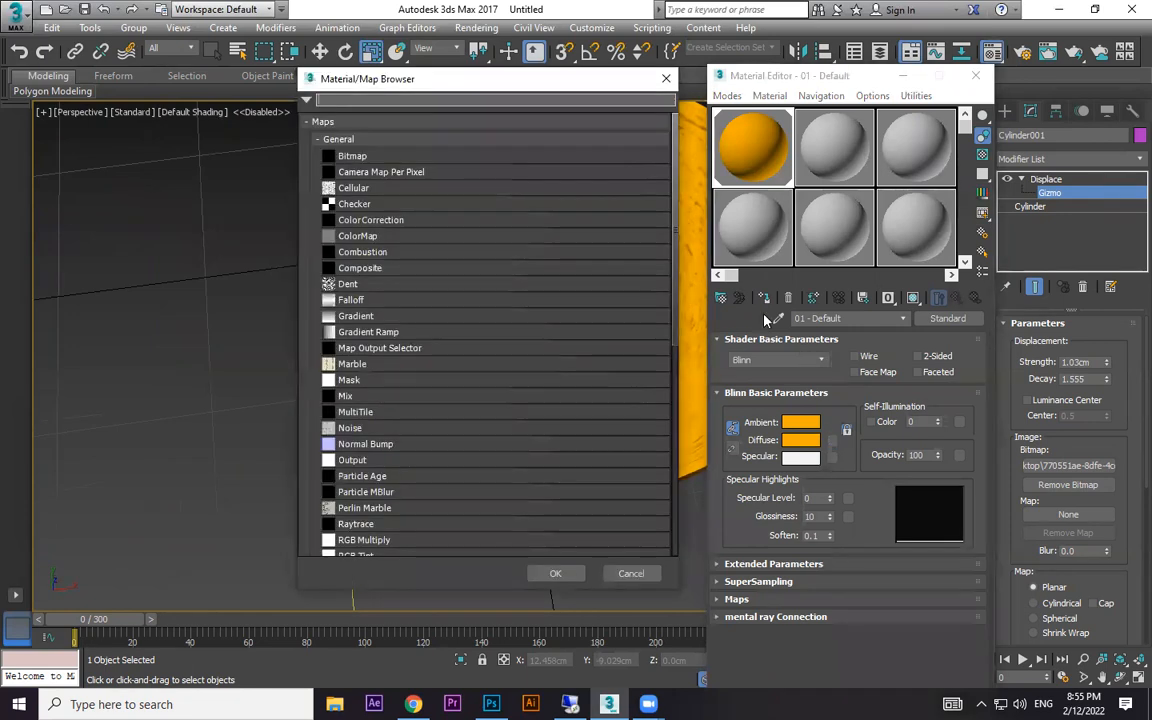
{"action": "double_click", "coordinate": [354, 157]}
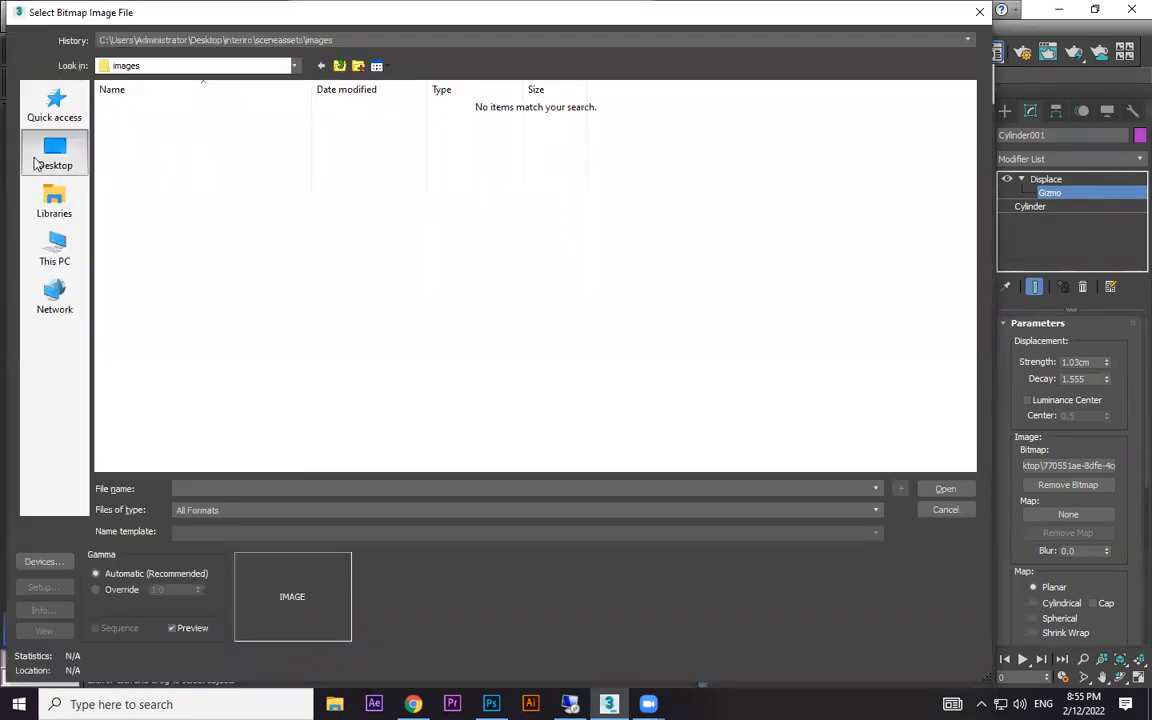
{"action": "left_click", "coordinate": [45, 160]}
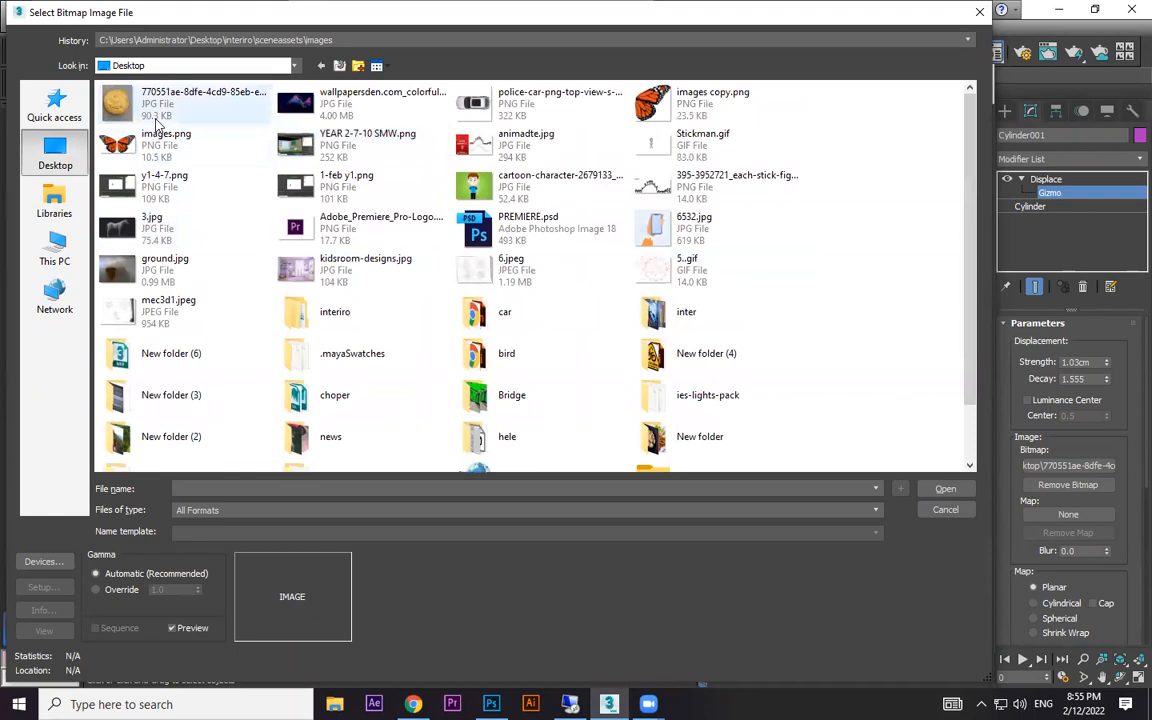
{"action": "double_click", "coordinate": [155, 115]}
{"action": "left_click", "coordinate": [913, 297]}
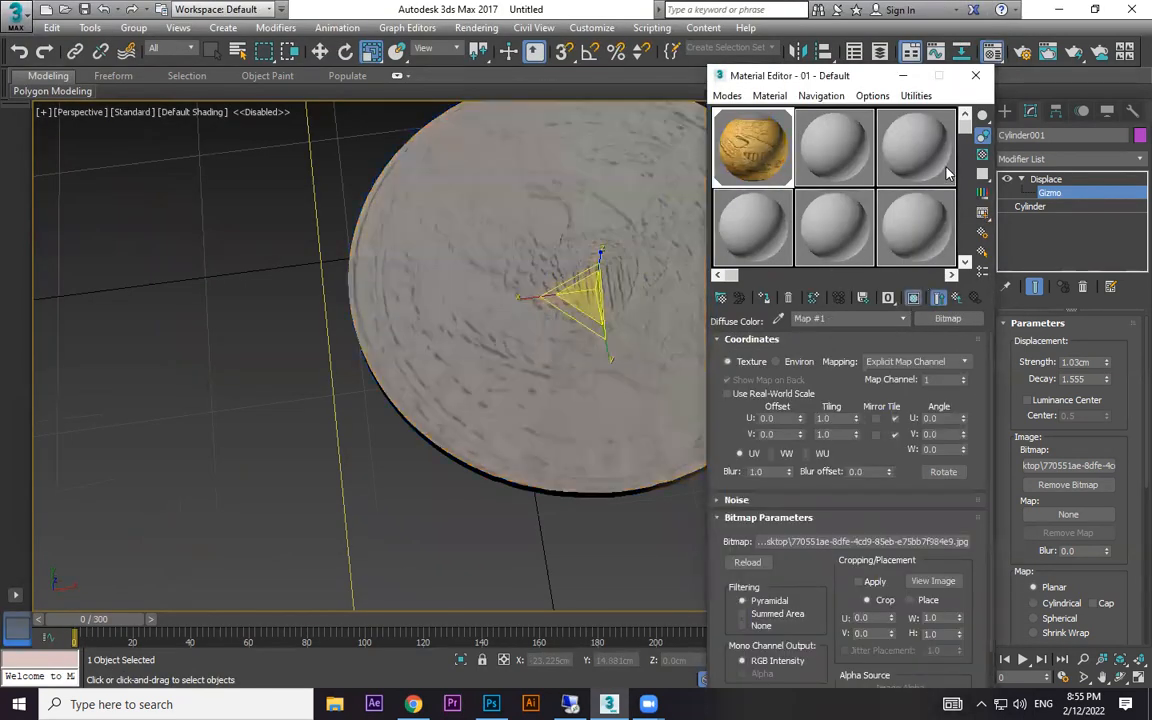
{"action": "left_click", "coordinate": [916, 299]}
{"action": "left_click", "coordinate": [905, 77]}
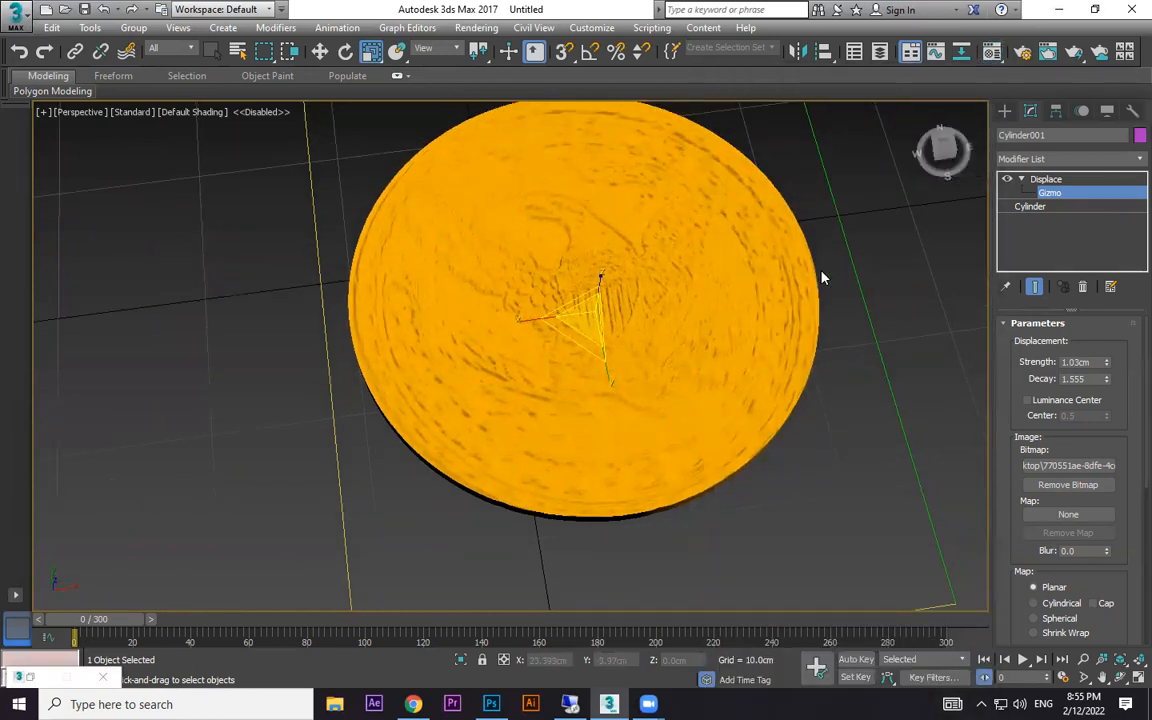
{"action": "left_click", "coordinate": [1068, 159]}
{"action": "key", "text": "u"}
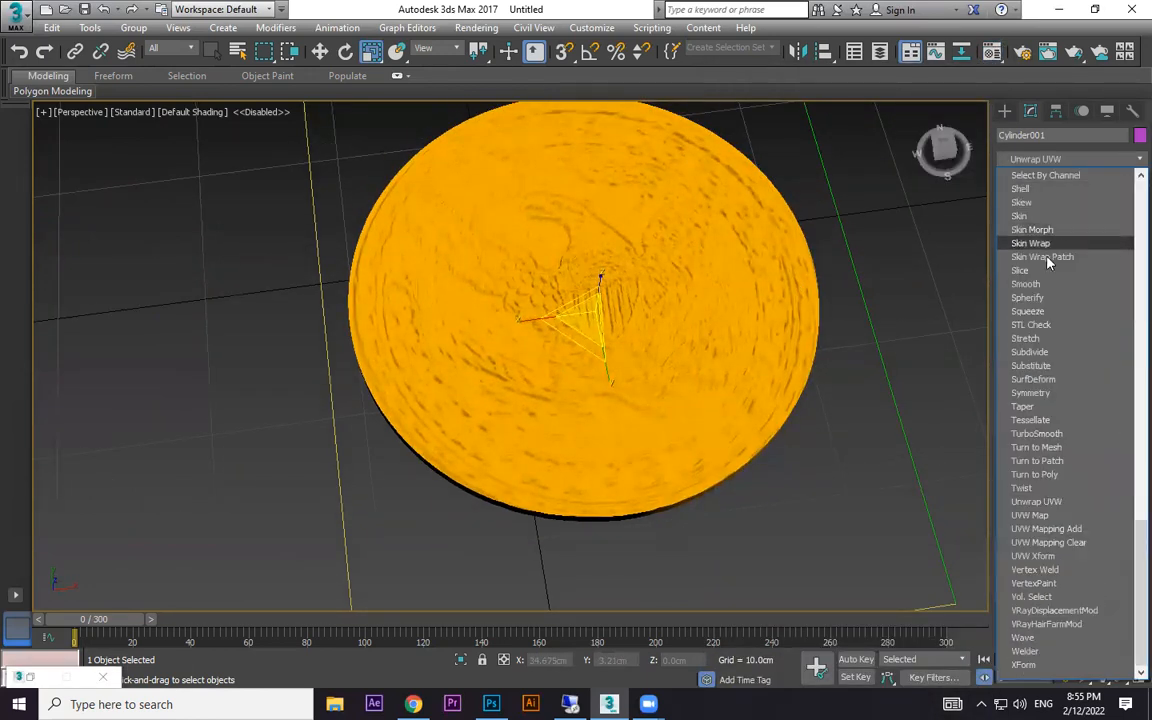
{"action": "left_click", "coordinate": [932, 152]}
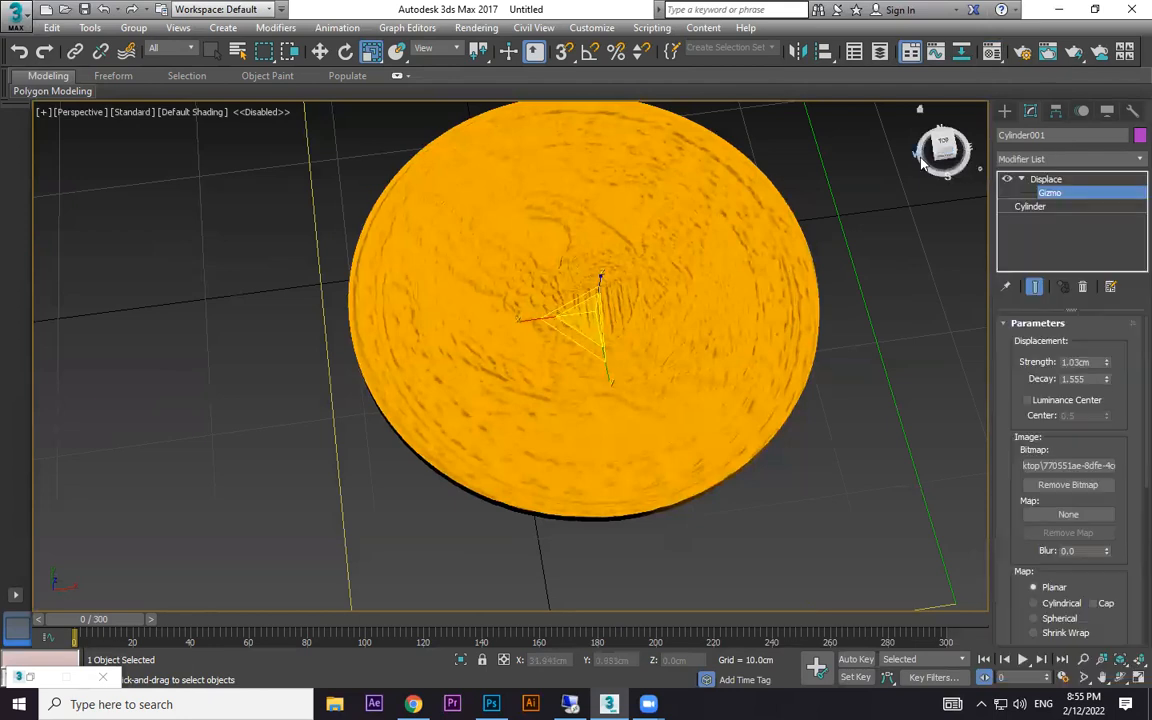
- Leave gizmo editing and add a UVW Map modifier with Box mapping to the cylinder
{"action": "left_click", "coordinate": [1004, 111]}
{"action": "left_click", "coordinate": [944, 284]}
{"action": "left_click", "coordinate": [779, 274]}
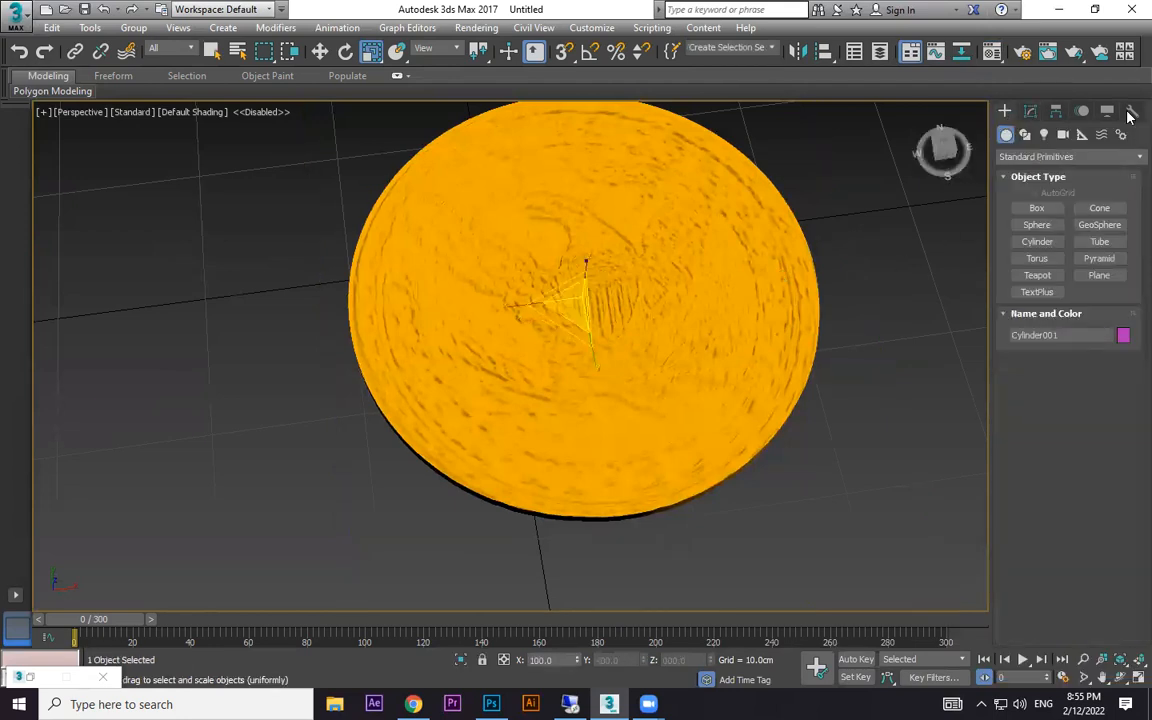
{"action": "left_click", "coordinate": [1030, 111]}
{"action": "left_click", "coordinate": [1128, 160]}
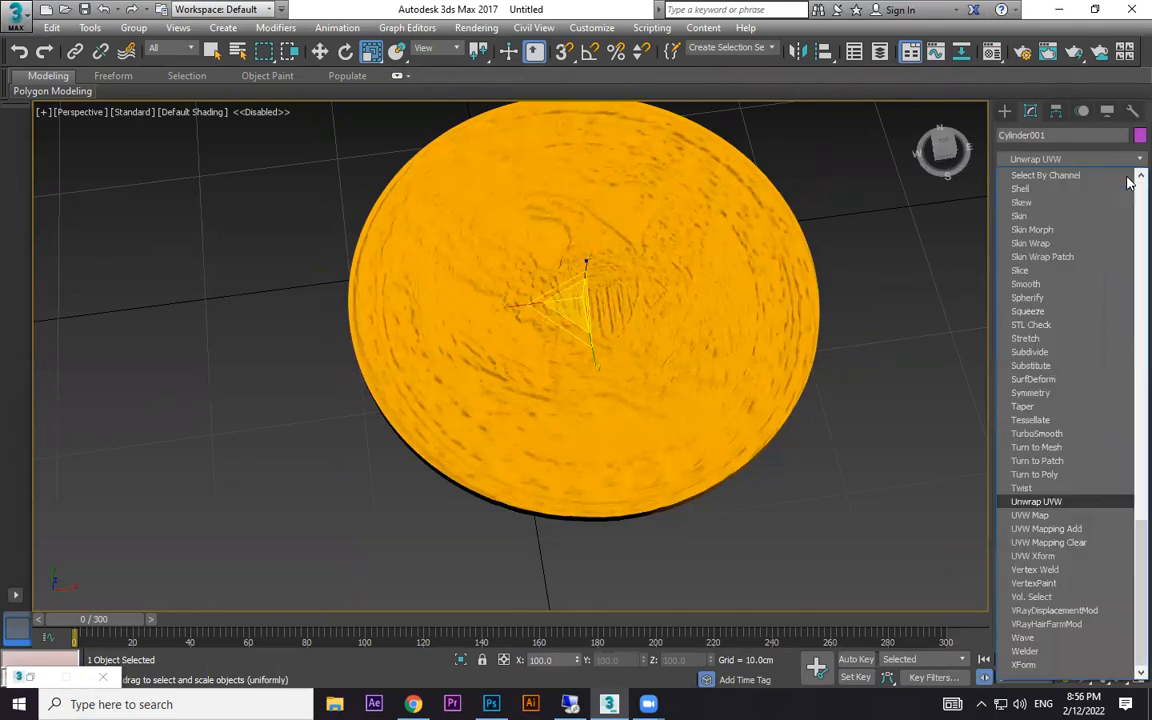
{"action": "left_click", "coordinate": [1105, 514]}
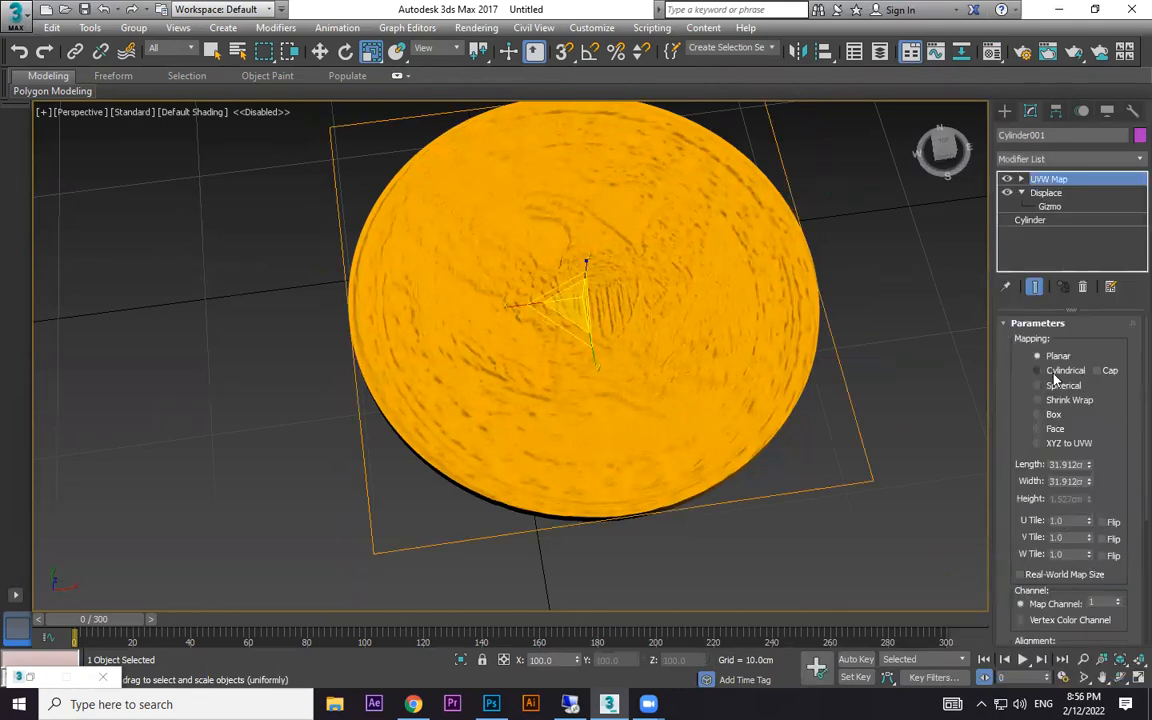
{"action": "left_click", "coordinate": [1040, 414]}
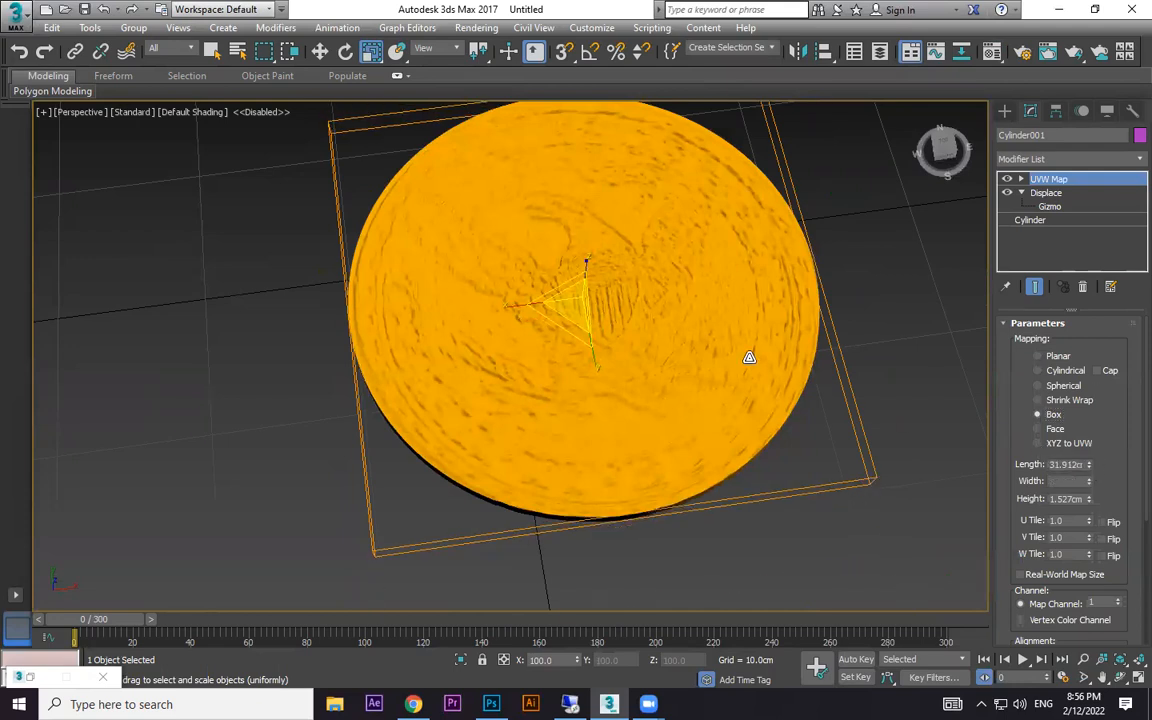
- Show the coin bitmap on the cylinder in the viewport and expand the UVW Map modifier's sub-objects
{"action": "key", "text": "m"}
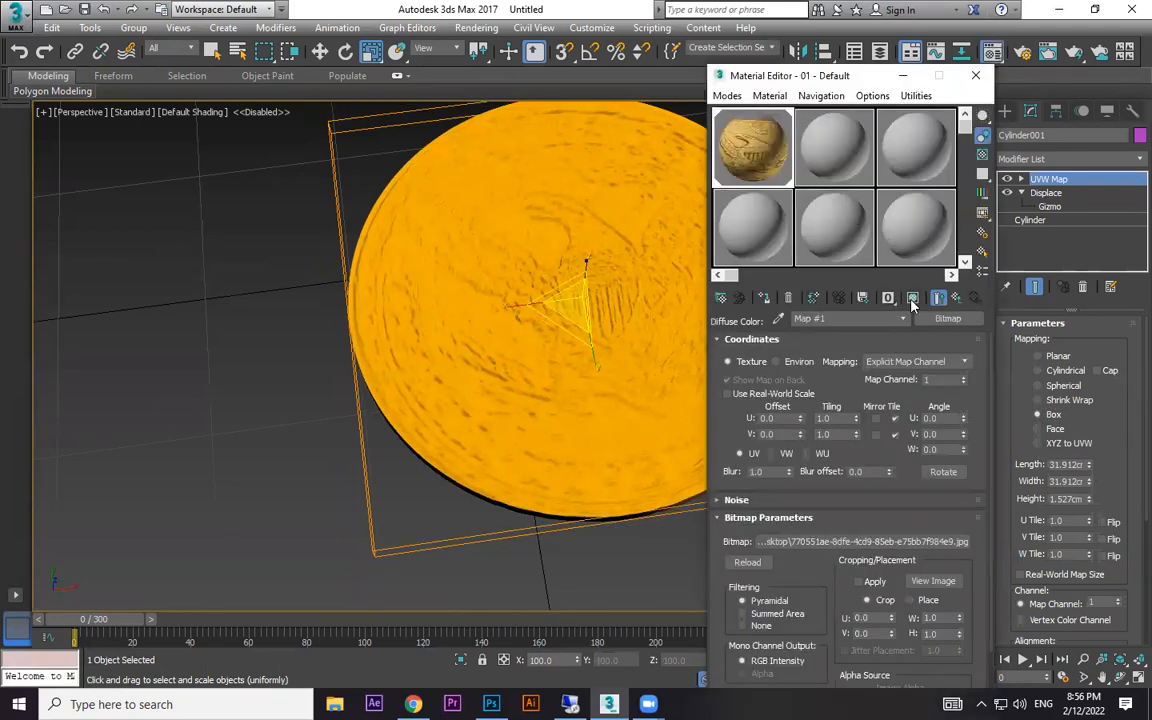
{"action": "left_click", "coordinate": [912, 299]}
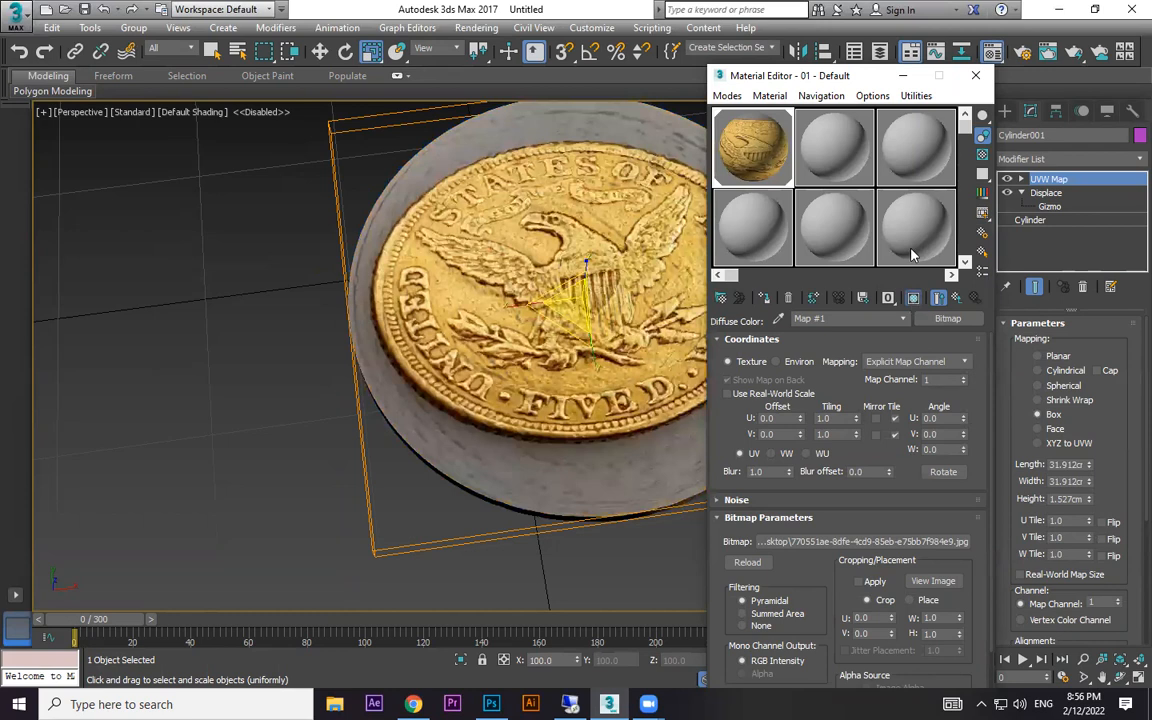
{"action": "left_click", "coordinate": [975, 75]}
{"action": "left_click", "coordinate": [1021, 179]}
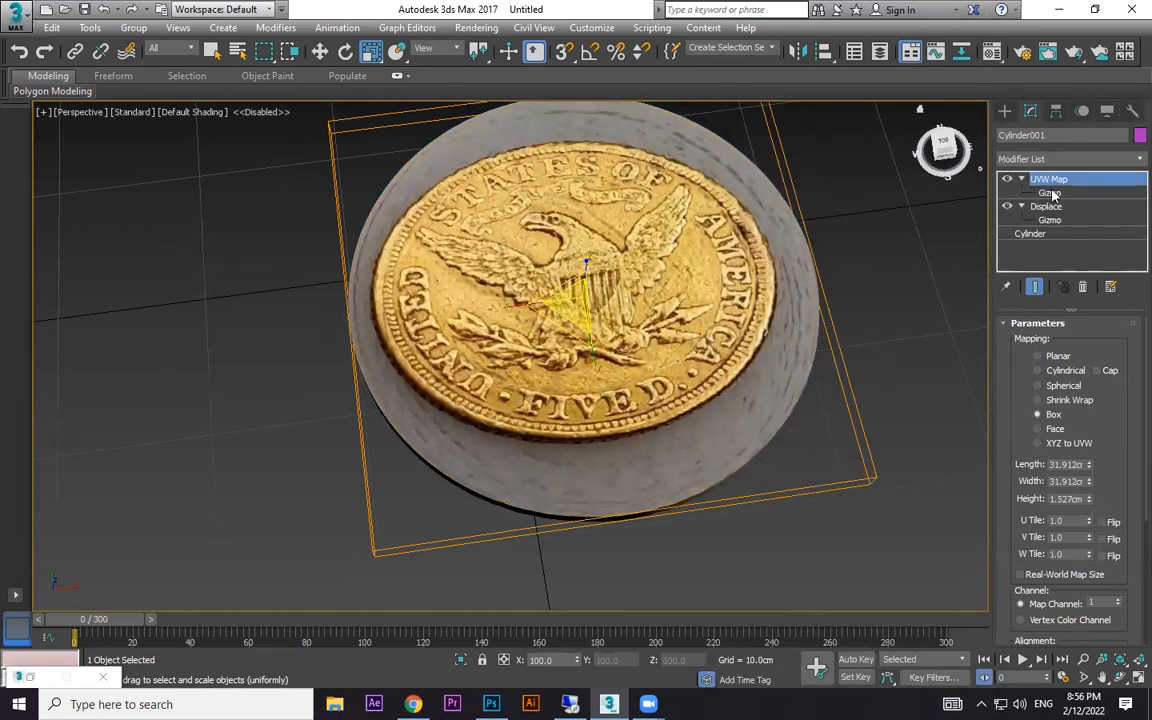
- Enlarge the UVW Map gizmo over the cylinder's top and shift it along X and Y to centre the coin image
{"action": "left_click", "coordinate": [1049, 192]}
{"action": "scroll", "coordinate": [729, 322], "scroll_direction": "down", "scroll_amount": 3}
{"action": "middle_click_drag", "start_coordinate": [729, 322], "coordinate": [694, 347], "text": "alt"}
{"action": "mouse_move", "coordinate": [637, 355]}
{"action": "left_mouse_down"}
{"action": "mouse_move", "coordinate": [641, 386]}
{"action": "mouse_move", "coordinate": [640, 375]}
{"action": "left_mouse_up"}
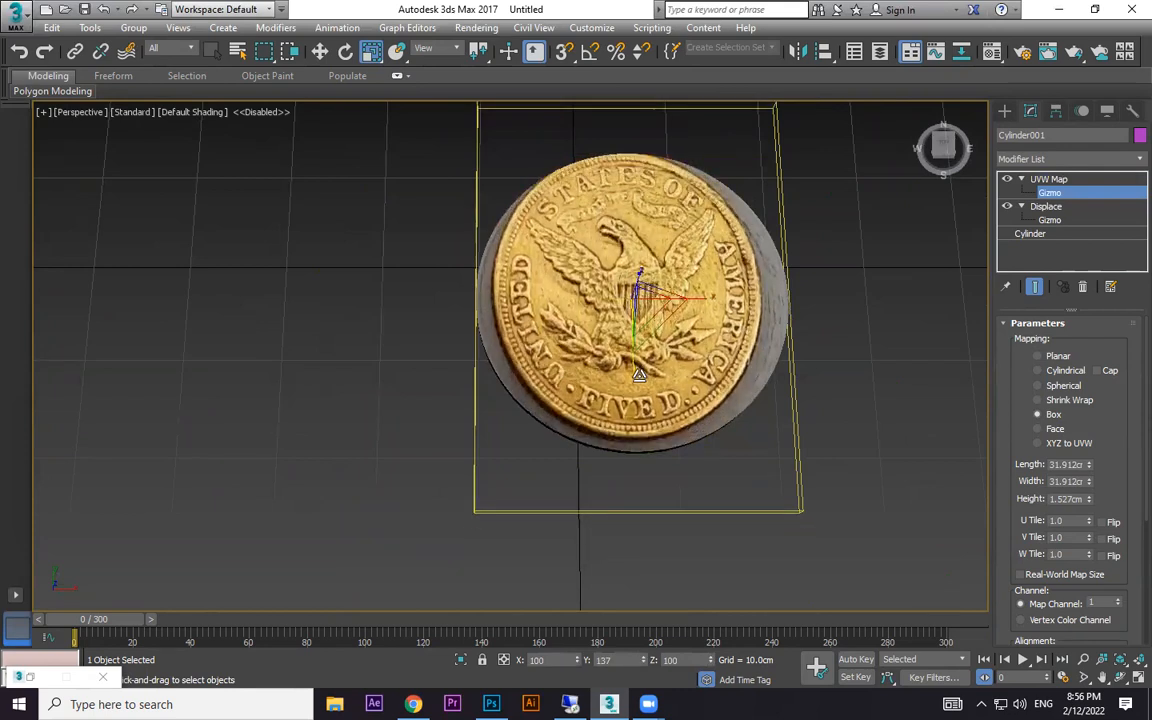
{"action": "left_click_drag", "start_coordinate": [703, 297], "coordinate": [709, 296]}
{"action": "key", "text": "w"}
{"action": "left_click_drag", "start_coordinate": [632, 239], "coordinate": [631, 244]}
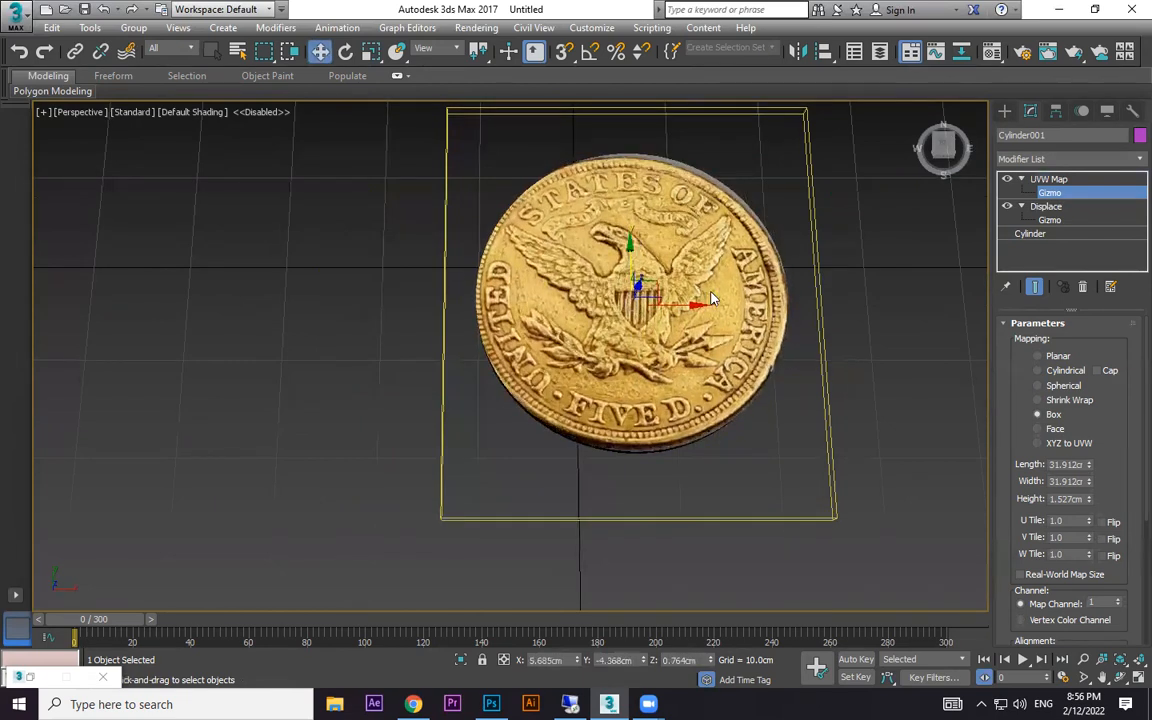
{"action": "left_click_drag", "start_coordinate": [691, 305], "coordinate": [695, 305]}
- Refine the UVW Map gizmo's scale and position so the coin image's edge follows the cylinder's rim
{"action": "key", "text": "r"}
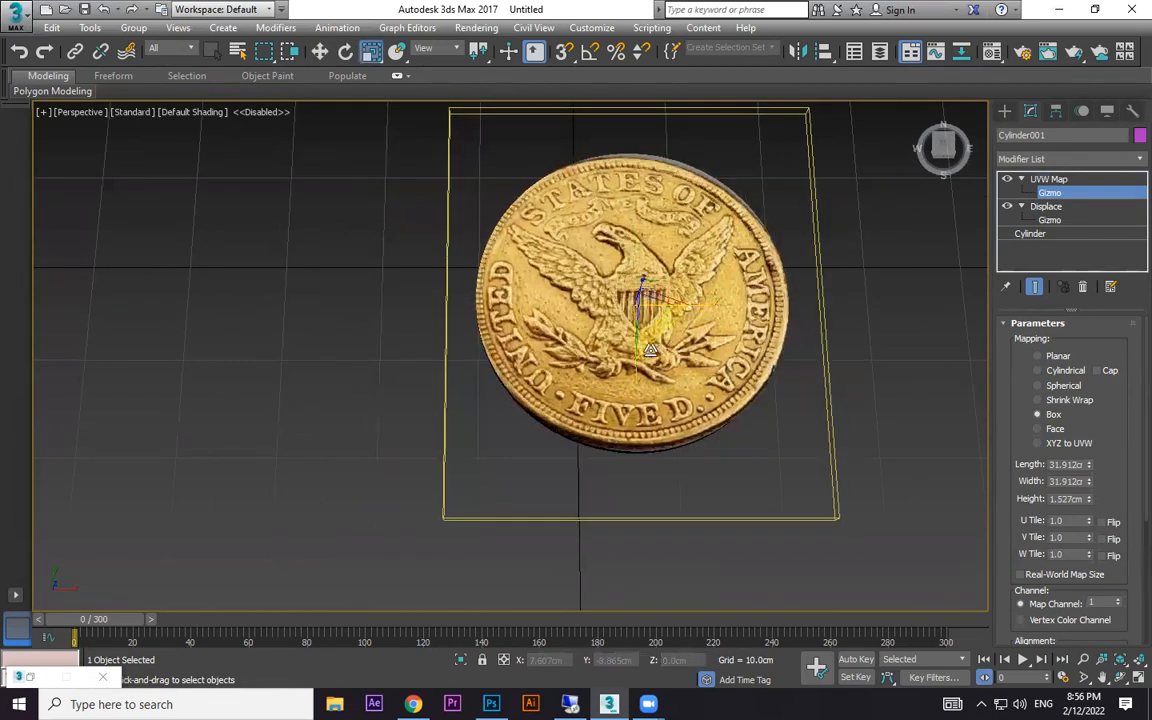
{"action": "left_click_drag", "start_coordinate": [641, 357], "coordinate": [641, 361]}
{"action": "left_click_drag", "start_coordinate": [695, 302], "coordinate": [692, 307]}
{"action": "key", "text": "w"}
{"action": "middle_click_drag", "start_coordinate": [644, 322], "coordinate": [652, 323], "text": "alt"}
{"action": "key", "text": "r"}
{"action": "left_click_drag", "start_coordinate": [640, 365], "coordinate": [646, 370]}
- Stretch the UVW Map gizmo slightly along Y and nudge it to about X 6.32 cm, Y -4.66 cm
{"action": "key", "text": "w"}
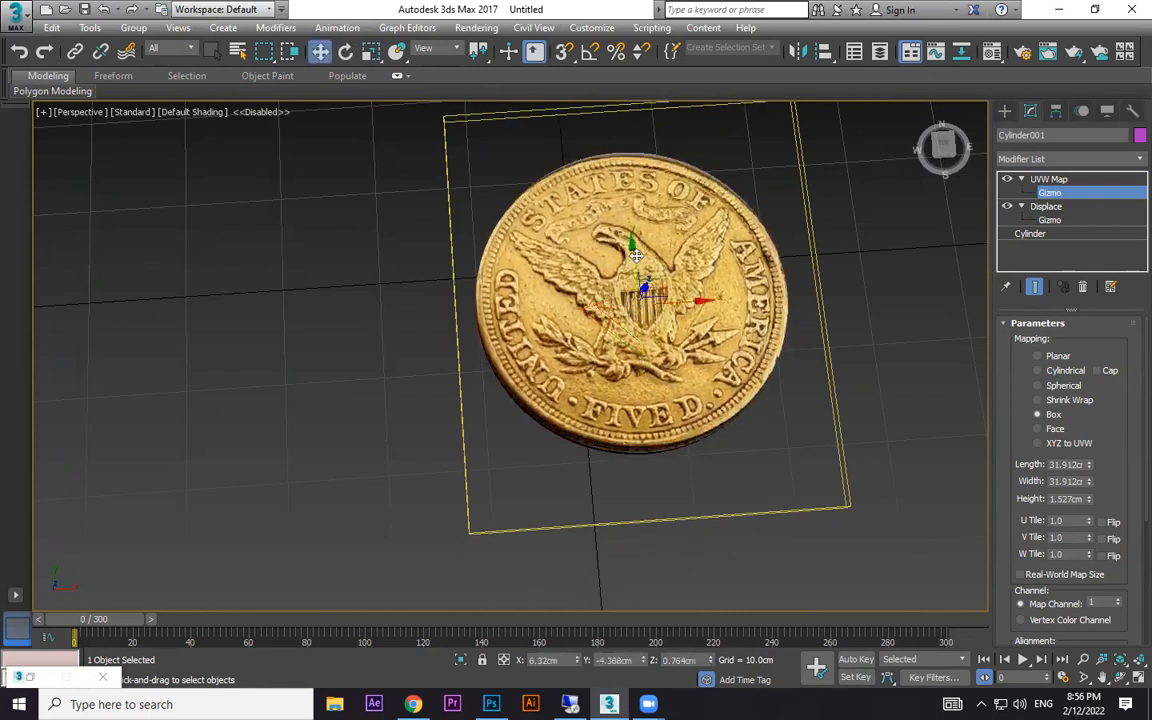
{"action": "mouse_move", "coordinate": [632, 248]}
{"action": "left_mouse_down"}
{"action": "mouse_move", "coordinate": [630, 214]}
{"action": "mouse_move", "coordinate": [633, 245]}
{"action": "left_mouse_up"}
{"action": "key", "text": "r"}
{"action": "left_click_drag", "start_coordinate": [641, 367], "coordinate": [641, 374]}
{"action": "key", "text": "w"}
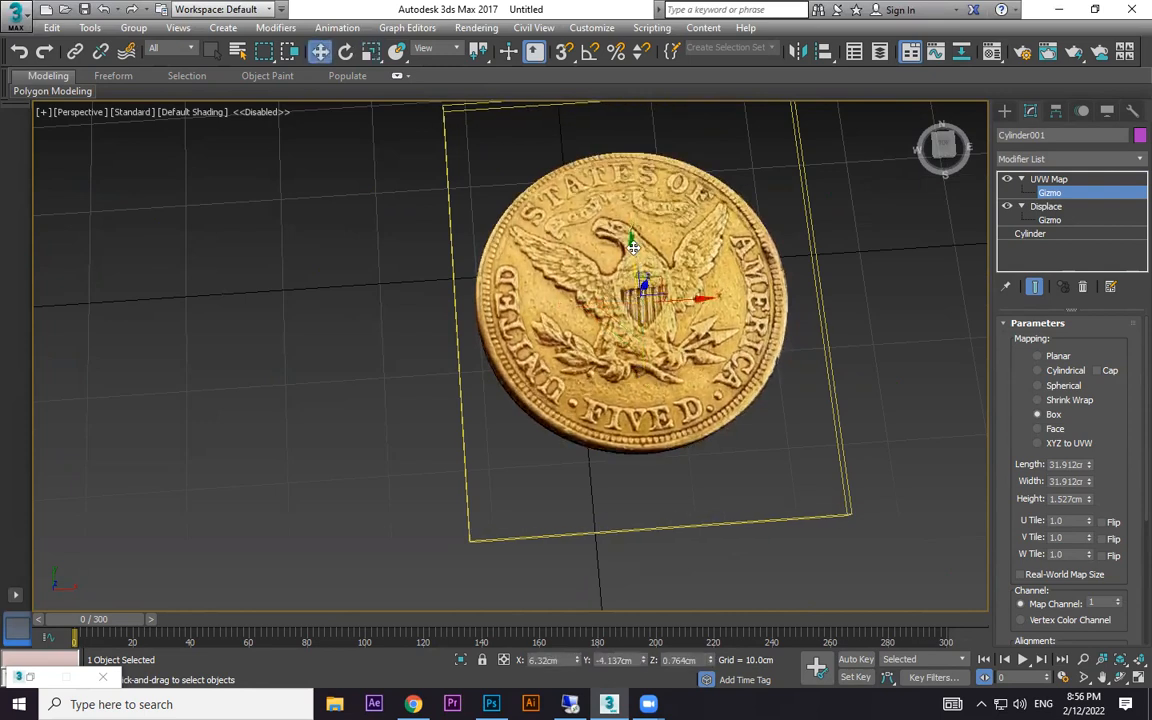
{"action": "left_click_drag", "start_coordinate": [633, 247], "coordinate": [634, 252]}
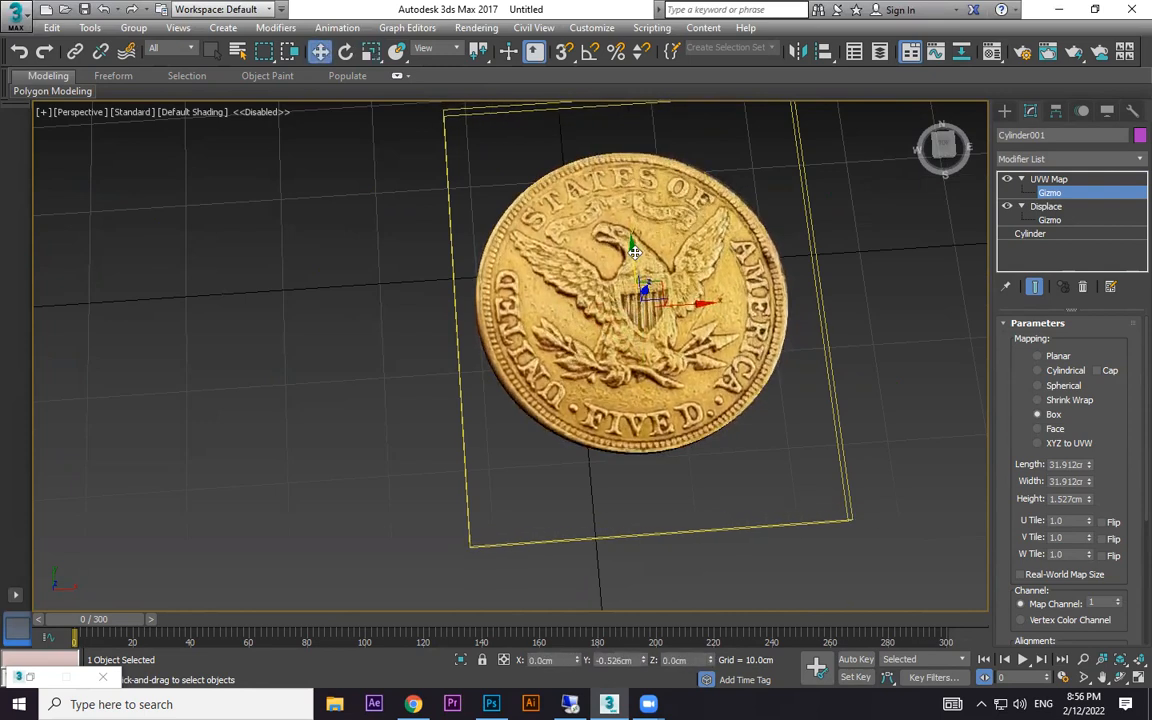
{"action": "scroll", "coordinate": [664, 318], "scroll_direction": "up", "scroll_amount": 5}
{"action": "middle_click_drag", "start_coordinate": [694, 249], "coordinate": [692, 375], "text": "alt"}
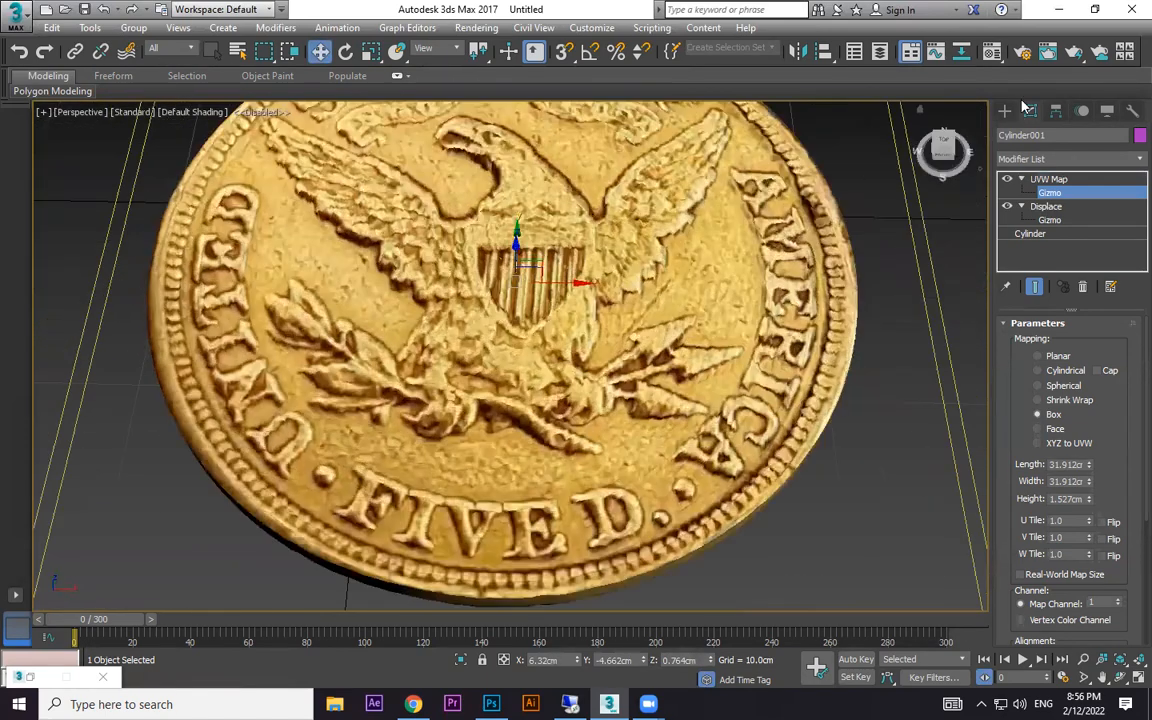
- Add a MeshSmooth modifier above UVW Map on the coin and set its iterations to 2
{"action": "left_click", "coordinate": [1006, 111]}
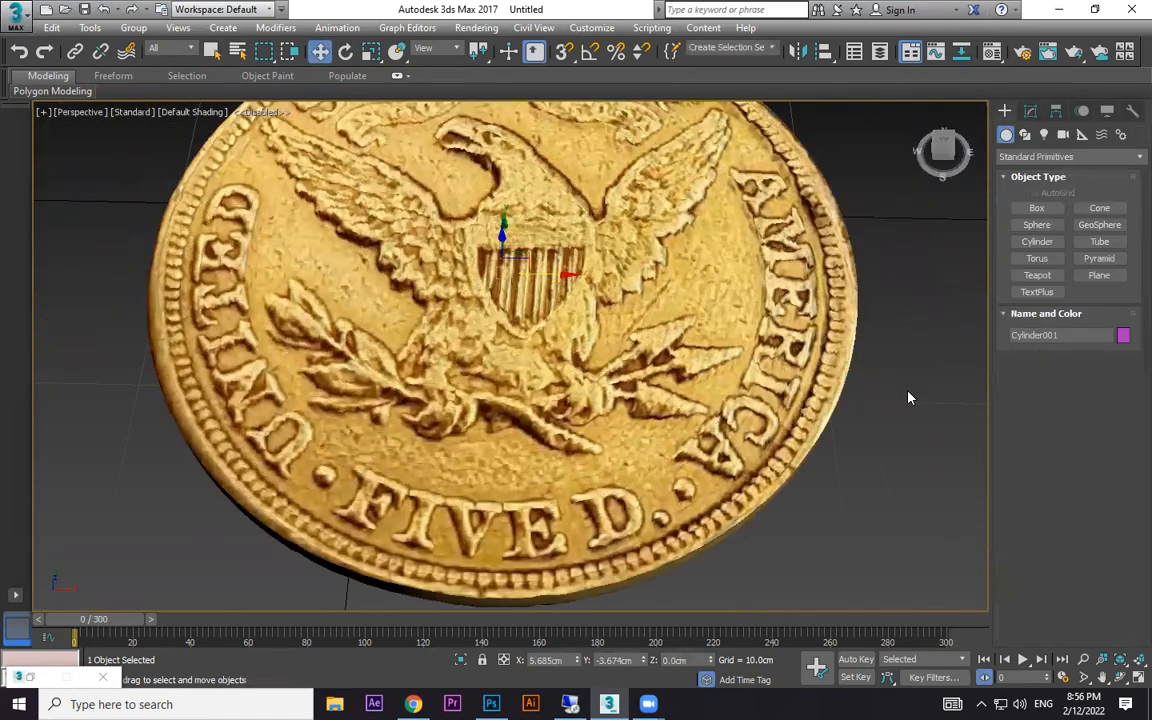
{"action": "left_click", "coordinate": [1030, 111]}
{"action": "left_click", "coordinate": [1136, 160]}
{"action": "scroll", "coordinate": [1126, 180], "scroll_direction": "down", "scroll_amount": 5}
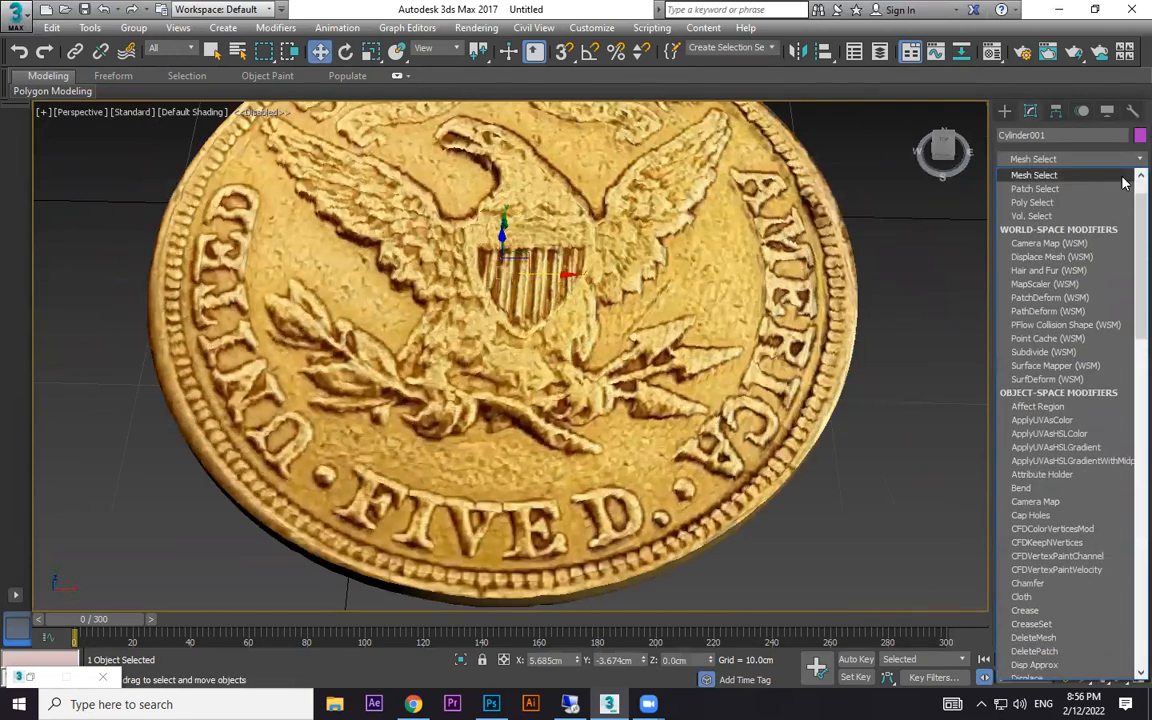
{"action": "scroll", "coordinate": [1064, 258], "scroll_direction": "down", "scroll_amount": 10}
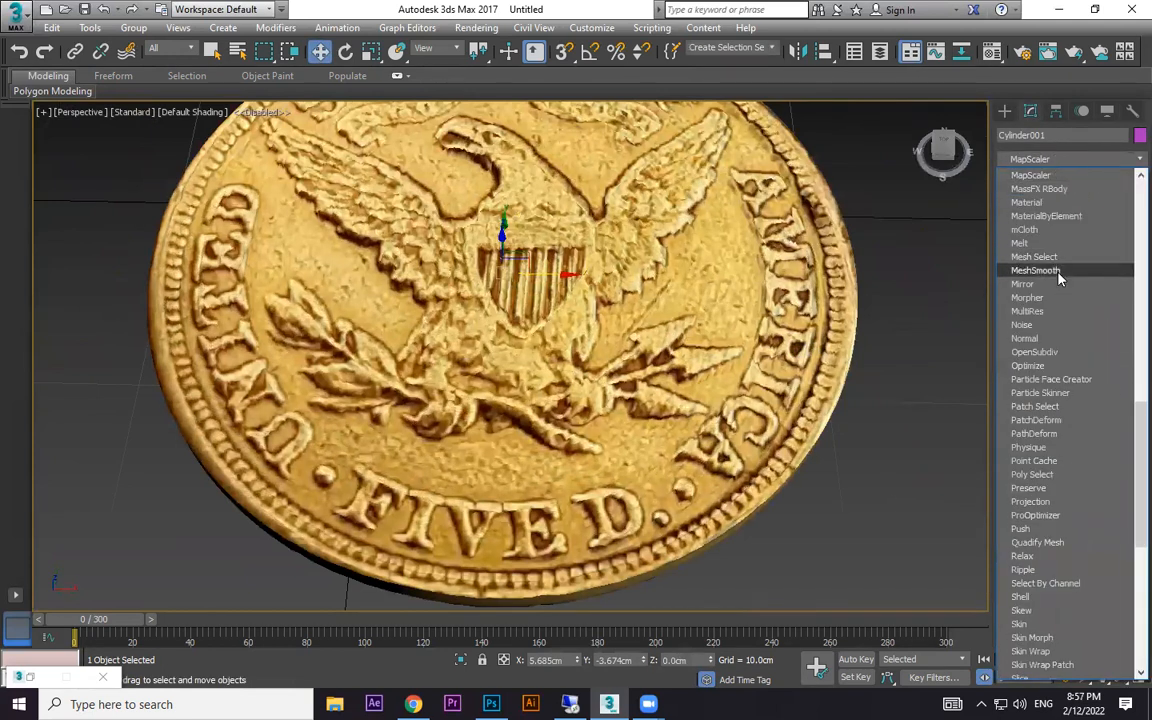
{"action": "left_click", "coordinate": [1055, 272]}
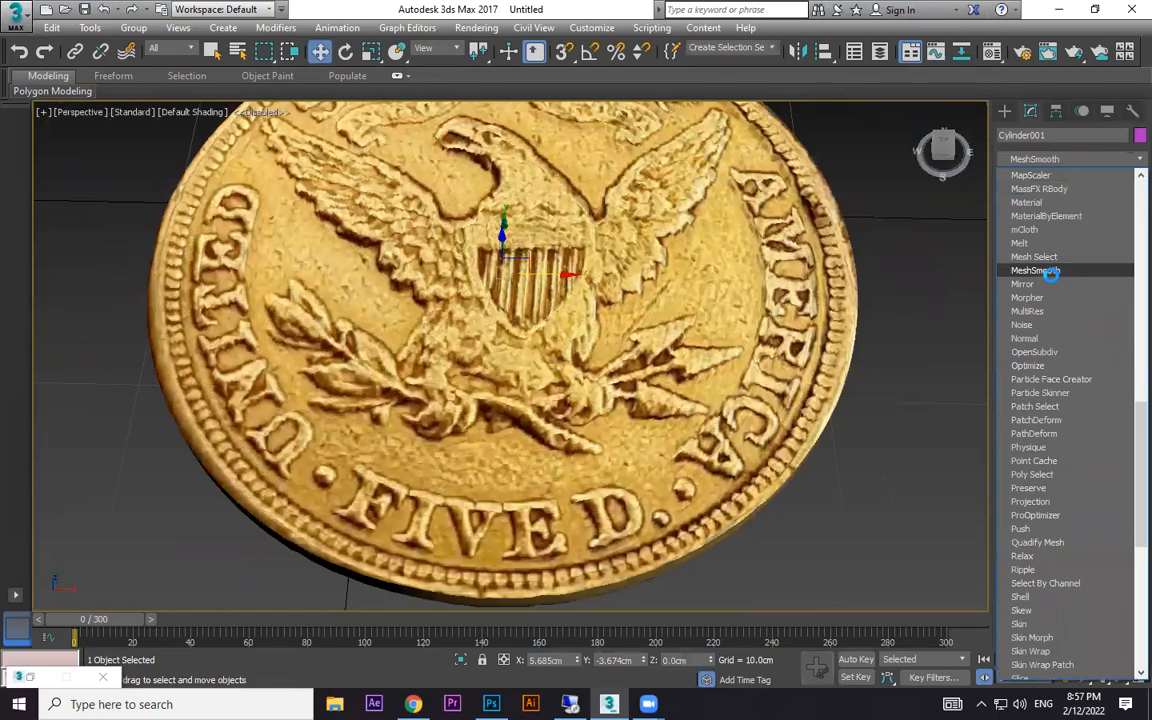
{"action": "middle_click_drag", "start_coordinate": [834, 300], "coordinate": [789, 330]}
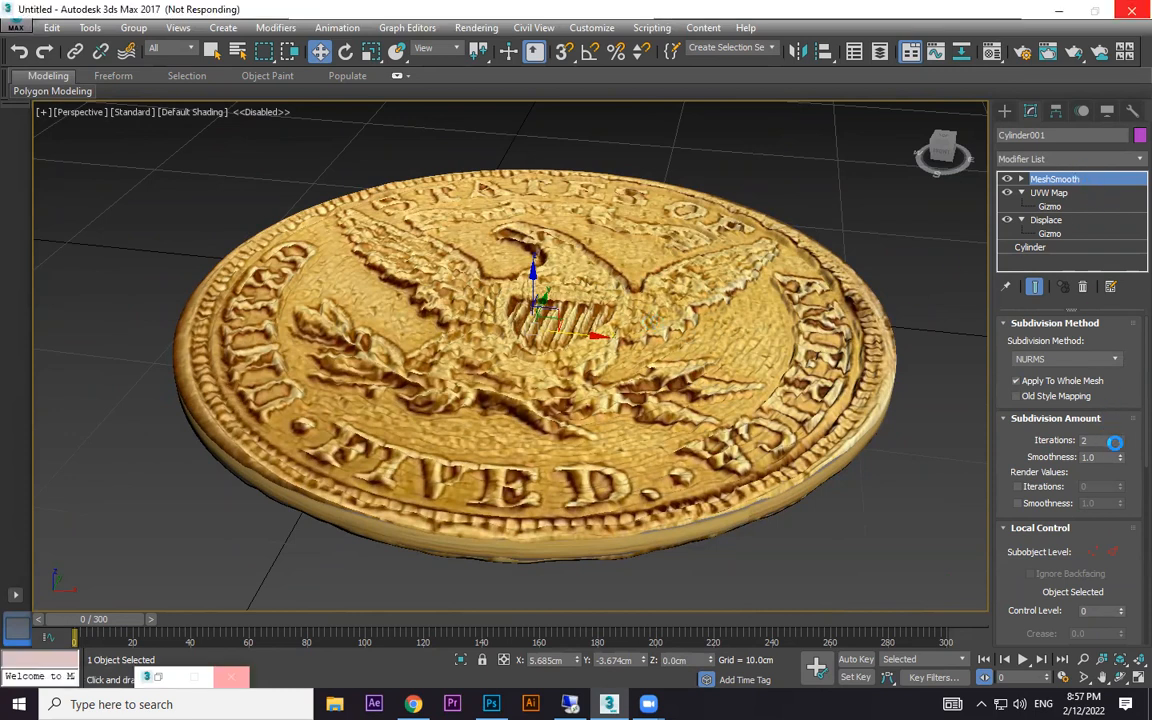
{"action": "middle_click_drag", "start_coordinate": [820, 475], "coordinate": [1129, 255], "text": "alt"}
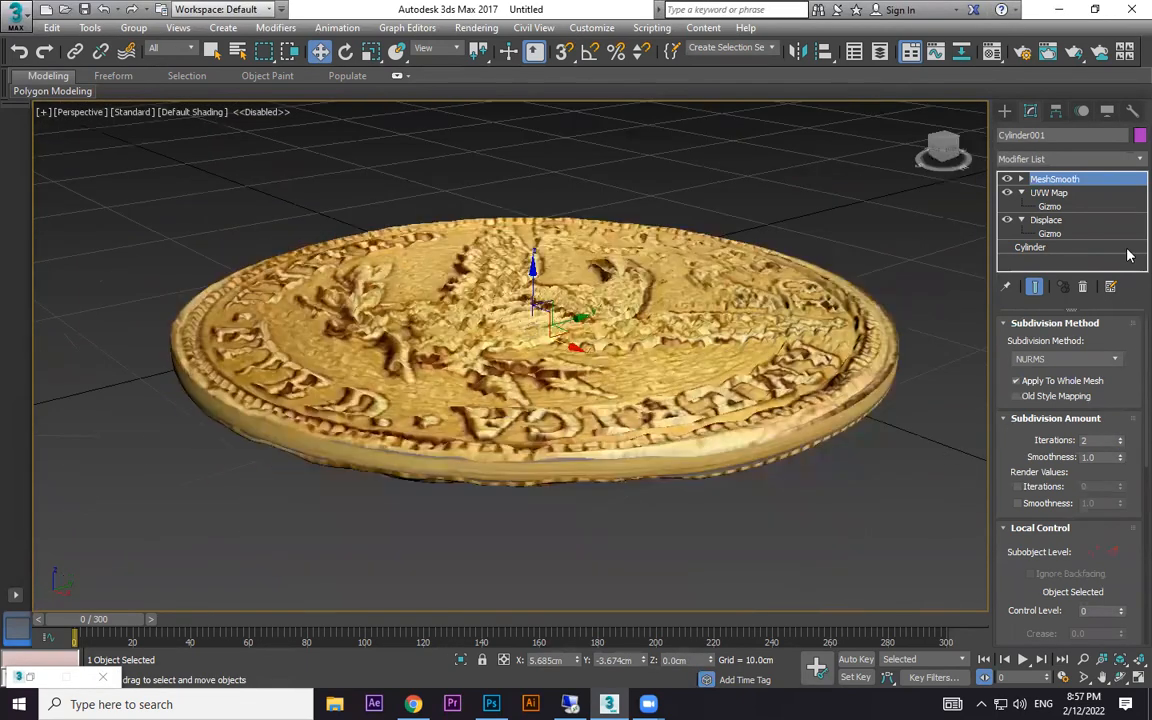
- Turn off MeshSmooth's effect and set the Displace modifier's decay to 1.845 and its strength to about -0.3 cm
{"action": "left_click", "coordinate": [1052, 224]}
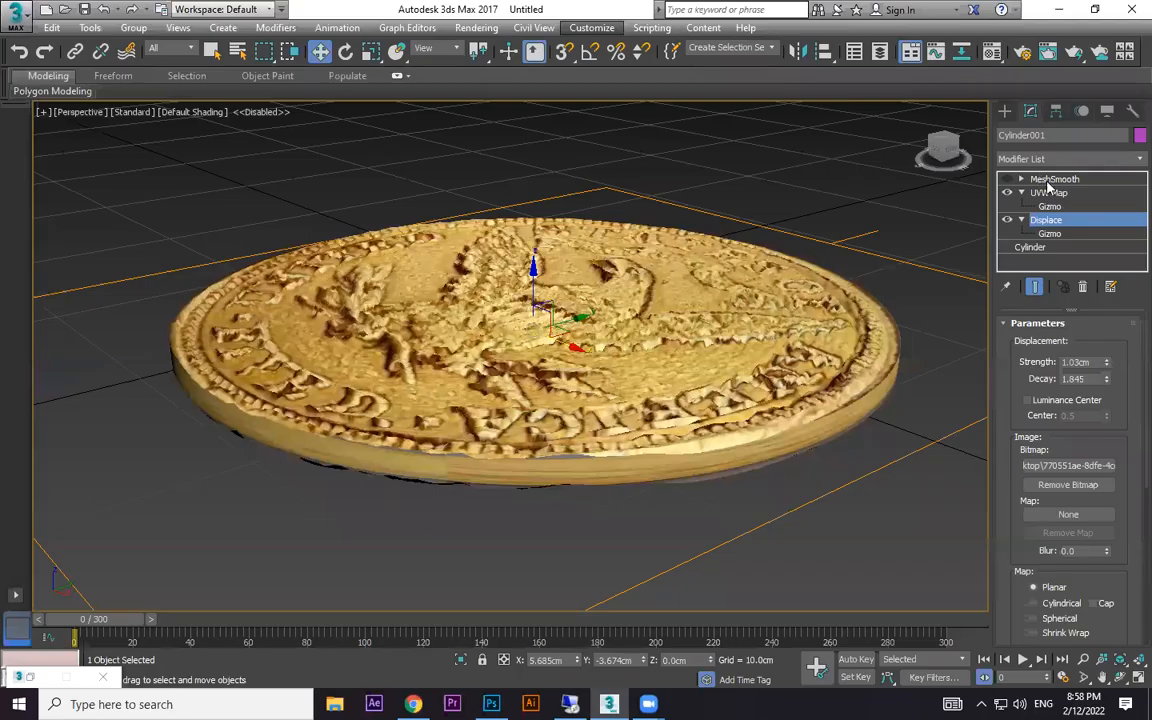
{"action": "middle_click_drag", "start_coordinate": [743, 345], "coordinate": [790, 366], "text": "alt"}
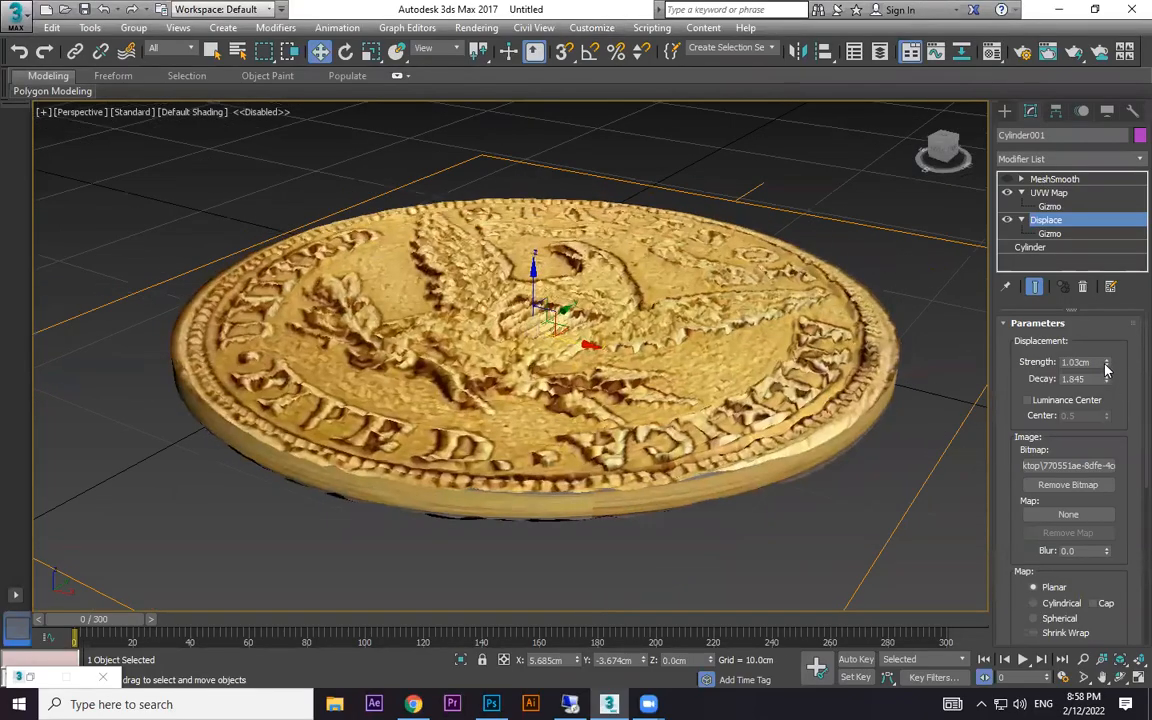
{"action": "left_click_drag", "start_coordinate": [1107, 366], "coordinate": [1108, 476]}
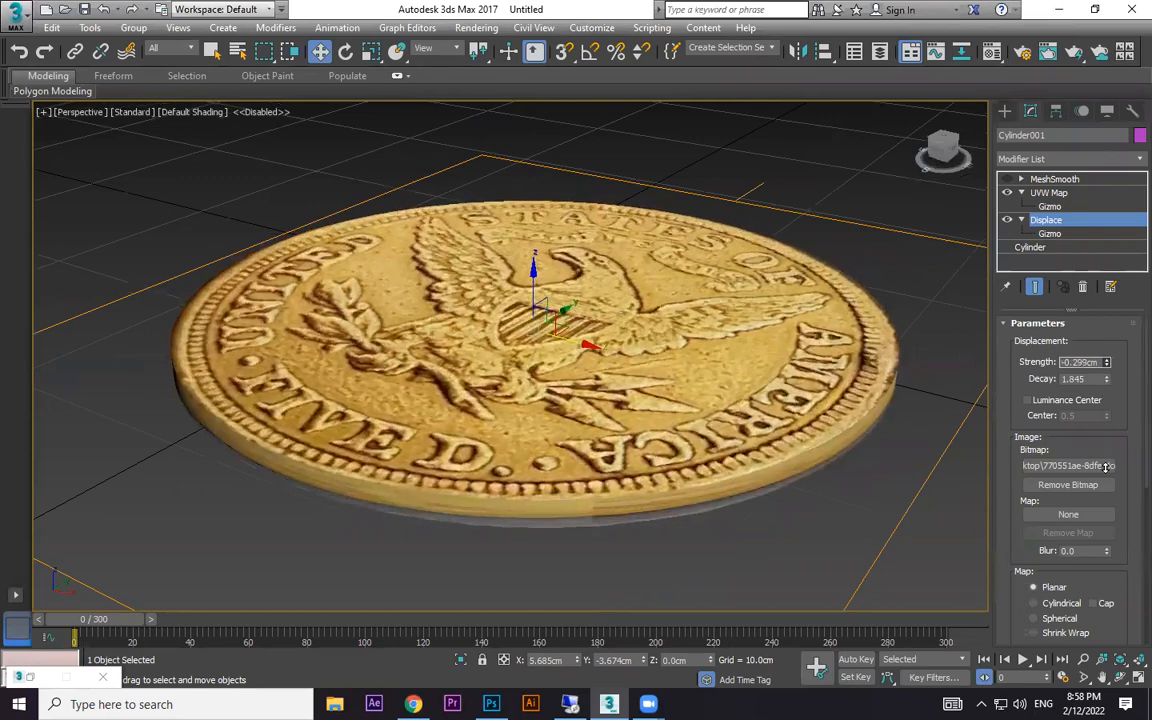
- Deselect the coin and examine its relief and rim up close from several angles
{"action": "scroll", "coordinate": [573, 417], "scroll_direction": "up", "scroll_amount": 3}
{"action": "middle_click_drag", "start_coordinate": [573, 417], "coordinate": [800, 430], "text": "alt"}
{"action": "left_click", "coordinate": [966, 270]}
{"action": "scroll", "coordinate": [700, 425], "scroll_direction": "down", "scroll_amount": 4}
{"action": "middle_click_drag", "start_coordinate": [700, 428], "coordinate": [705, 478]}
{"action": "scroll", "coordinate": [660, 370], "scroll_direction": "up", "scroll_amount": 4}
{"action": "middle_click_drag", "start_coordinate": [780, 388], "coordinate": [715, 366], "text": "alt"}
- Switch to Chrome and browse the coin bump map image results, previewing the grey coins normal-map image and the Bitcoin displacement-map image
{"action": "left_click", "coordinate": [413, 704]}
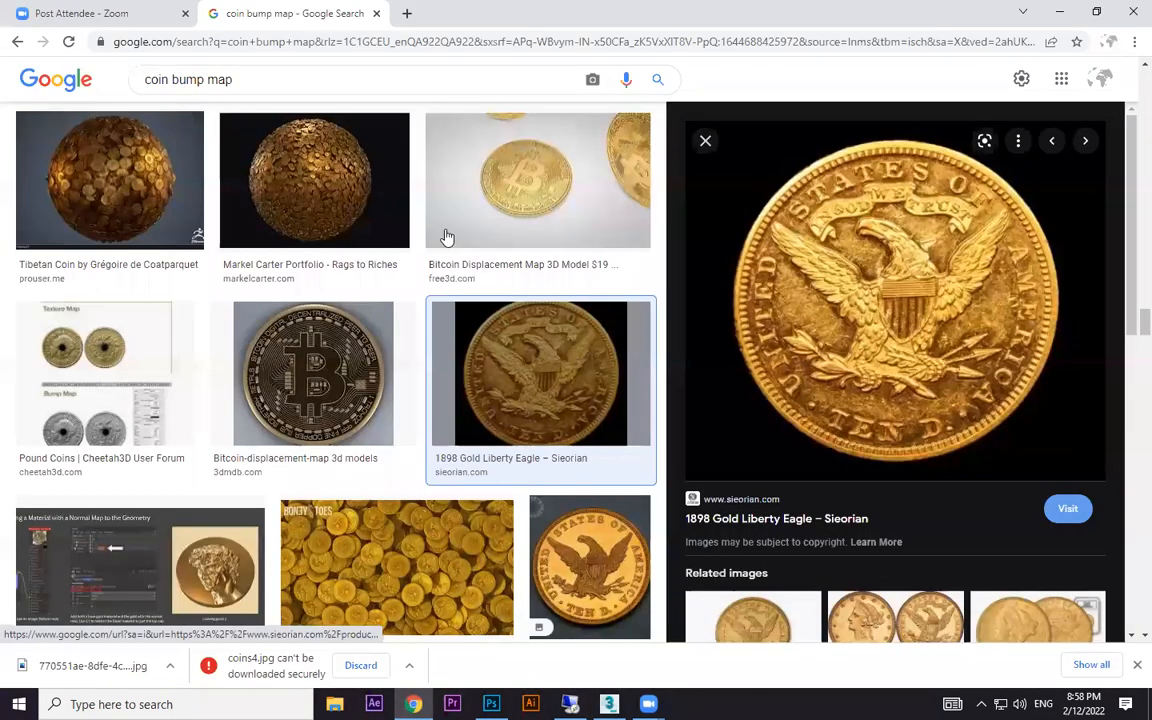
{"action": "scroll", "coordinate": [429, 452], "scroll_direction": "down", "scroll_amount": 12}
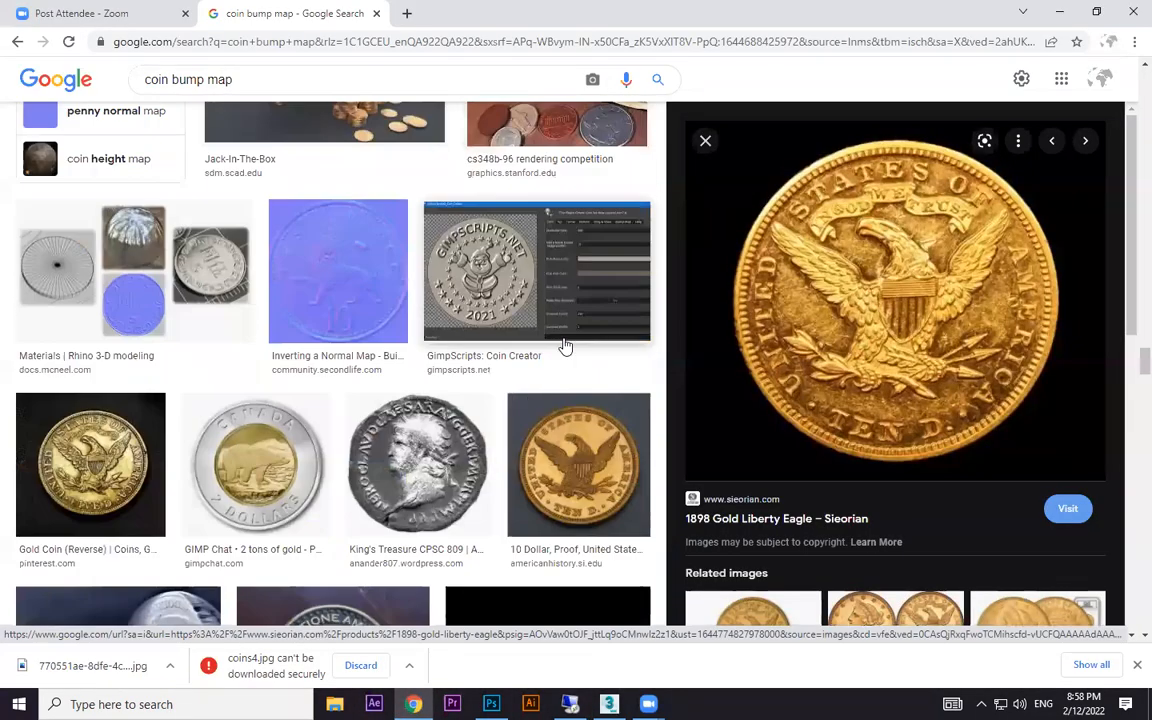
{"action": "scroll", "coordinate": [518, 383], "scroll_direction": "up", "scroll_amount": 3}
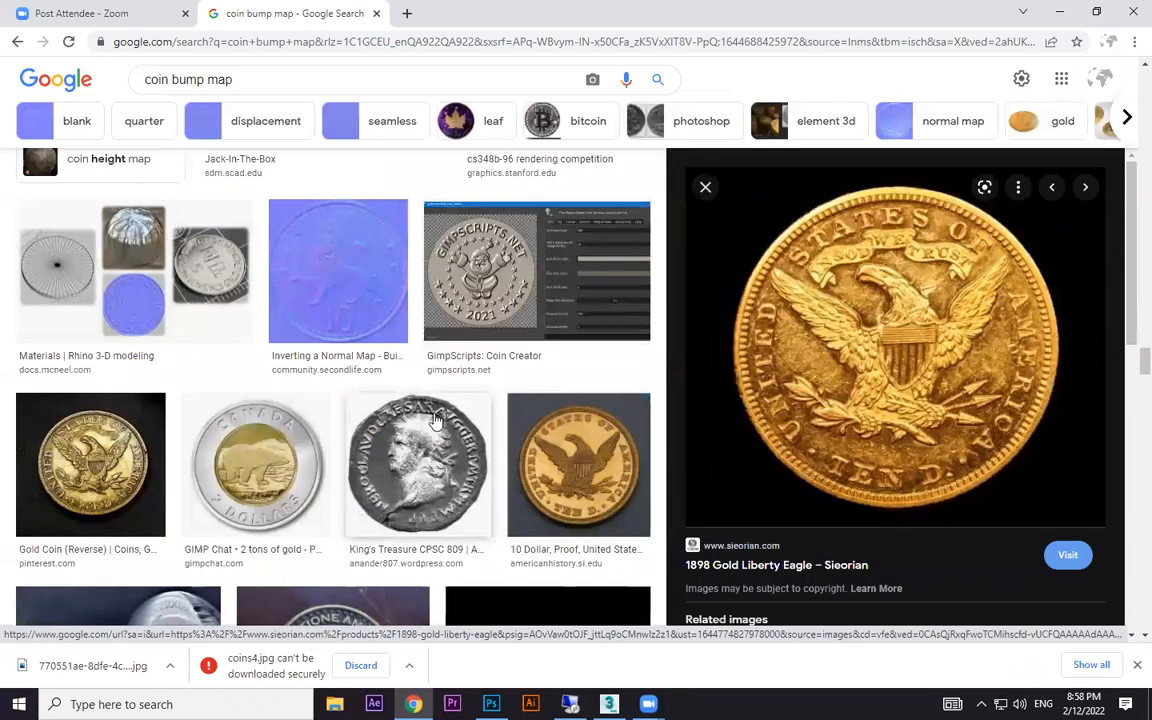
{"action": "scroll", "coordinate": [267, 495], "scroll_direction": "down", "scroll_amount": 4}
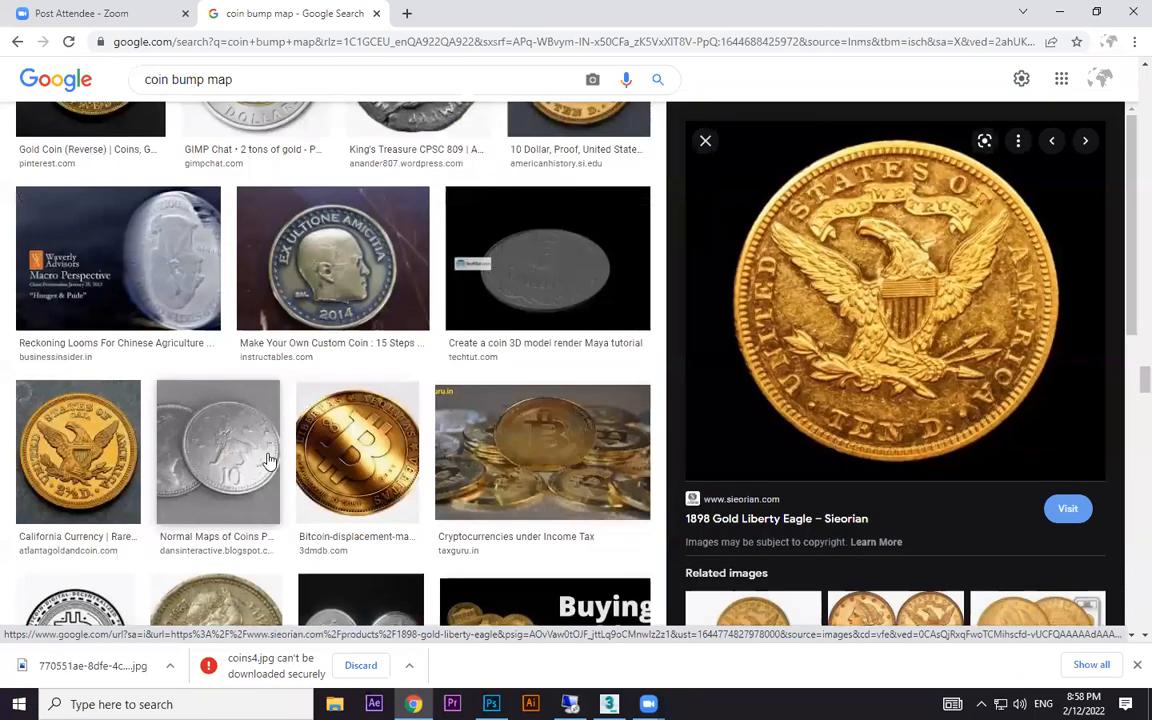
{"action": "left_click", "coordinate": [253, 461]}
{"action": "scroll", "coordinate": [489, 470], "scroll_direction": "down", "scroll_amount": 2}
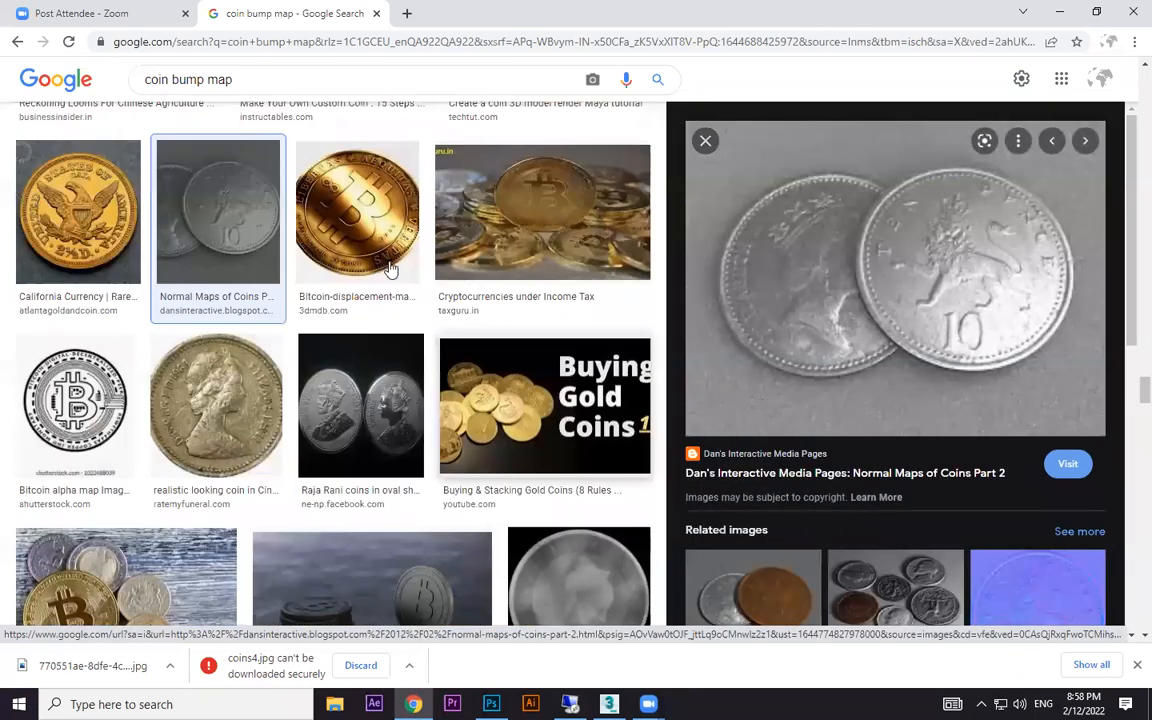
{"action": "left_click", "coordinate": [386, 262]}
{"action": "scroll", "coordinate": [892, 420], "scroll_direction": "down", "scroll_amount": 2}
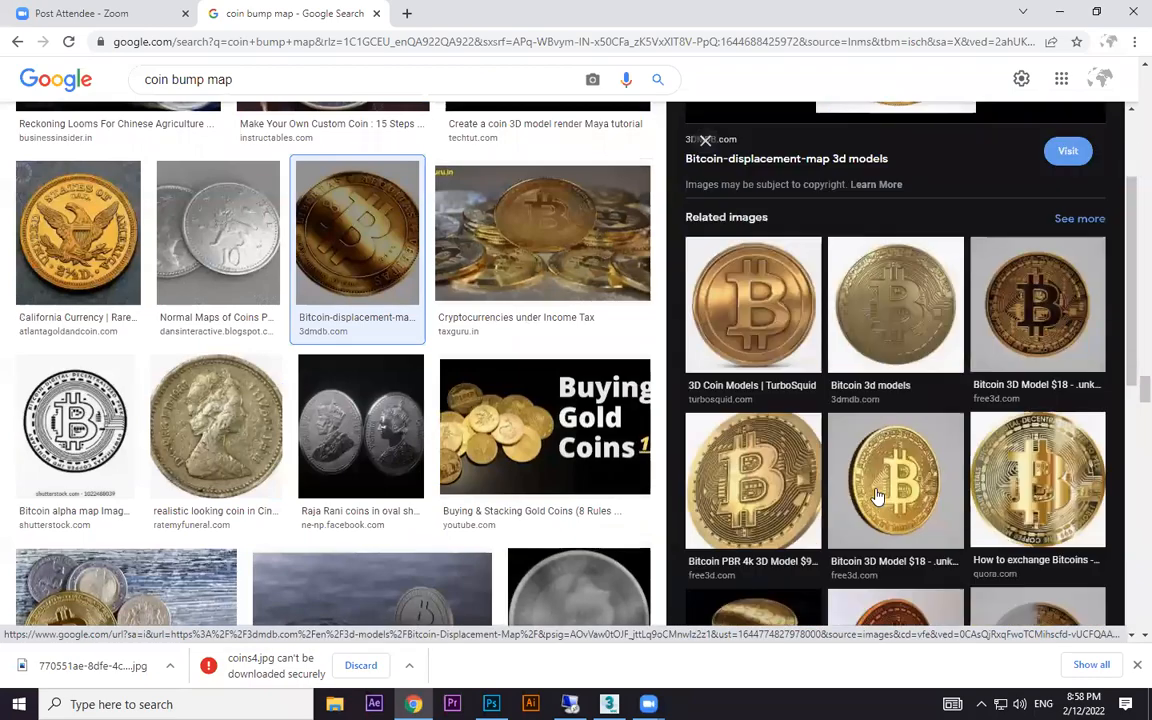
- Look through further coin bump map image results for other relief images suitable for displacement
{"action": "scroll", "coordinate": [575, 456], "scroll_direction": "down", "scroll_amount": 3}
{"action": "scroll", "coordinate": [365, 407], "scroll_direction": "down", "scroll_amount": 4}
{"action": "scroll", "coordinate": [340, 405], "scroll_direction": "down", "scroll_amount": 6}
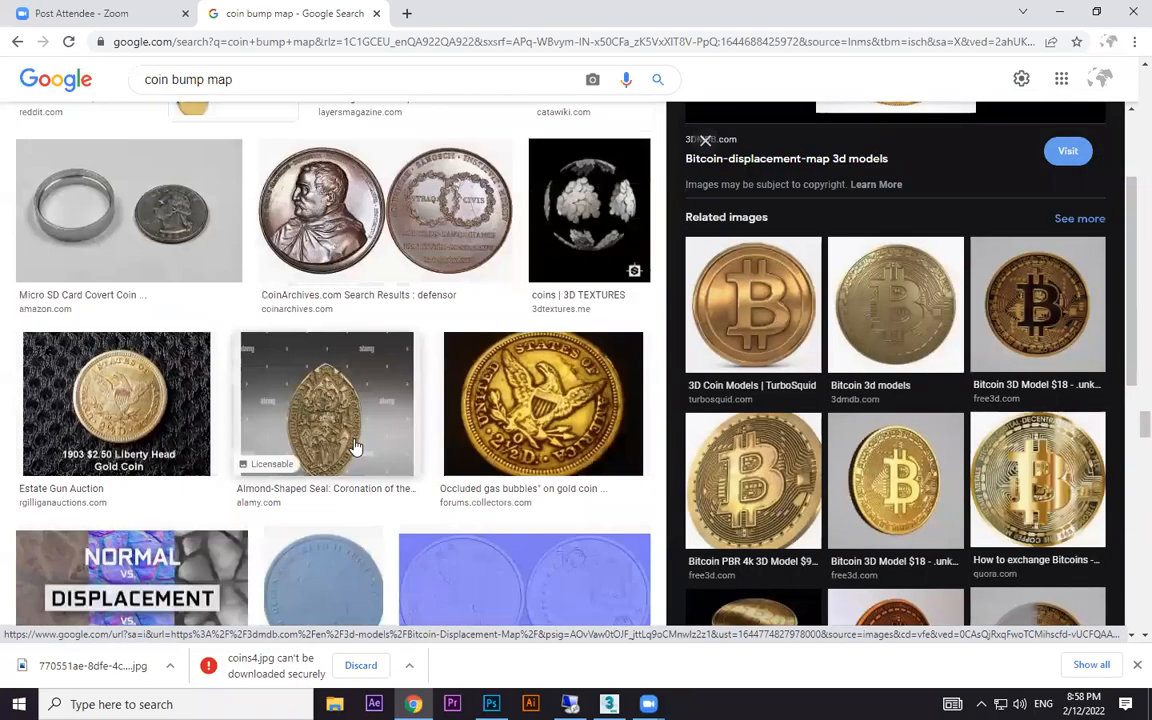
{"action": "scroll", "coordinate": [288, 252], "scroll_direction": "down", "scroll_amount": 2}
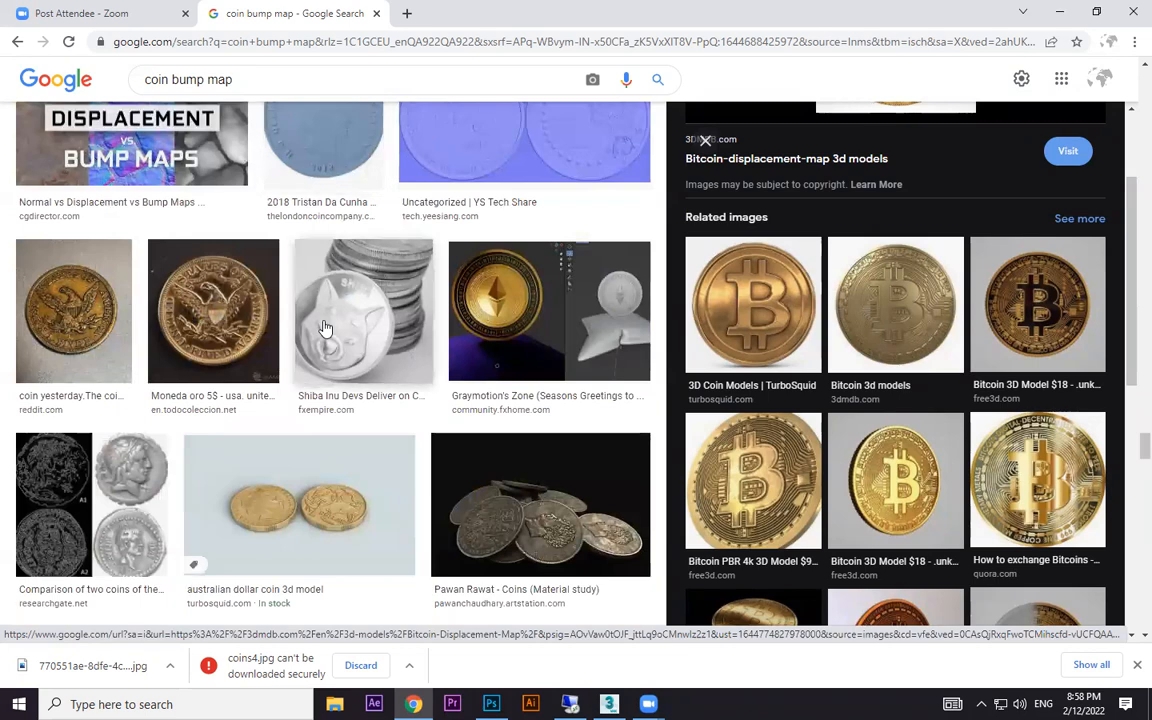
{"action": "scroll", "coordinate": [320, 300], "scroll_direction": "down", "scroll_amount": 1}
{"action": "scroll", "coordinate": [336, 336], "scroll_direction": "down", "scroll_amount": 5}
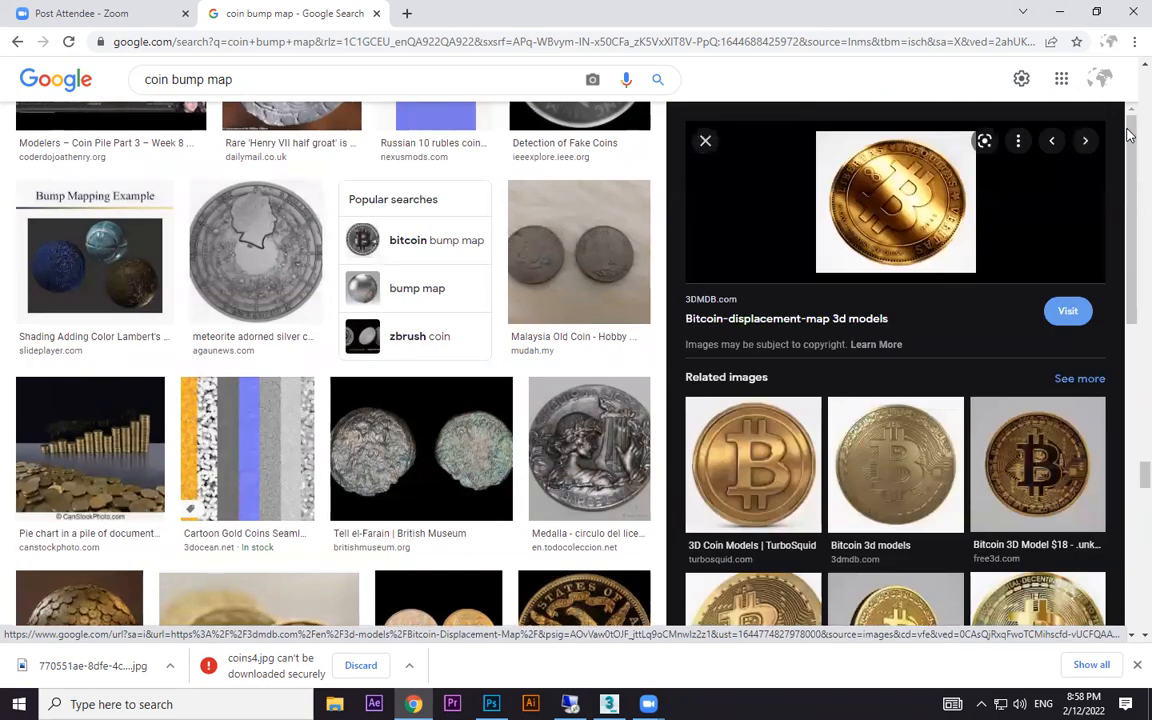
{"action": "scroll", "coordinate": [442, 291], "scroll_direction": "up", "scroll_amount": 10}
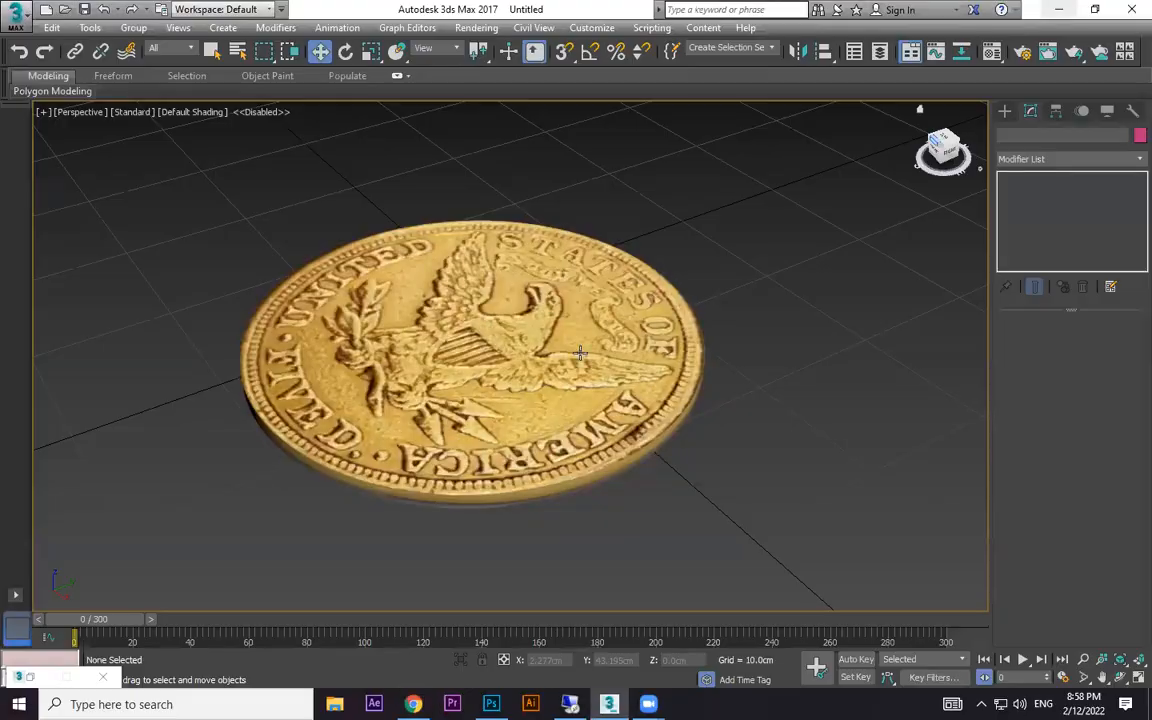
- Switch back to 3ds Max and examine the finished textured coin from another angle
{"action": "middle_click_drag", "start_coordinate": [600, 316], "coordinate": [709, 356], "text": "alt"}
{"action": "scroll", "coordinate": [709, 356], "scroll_direction": "up", "scroll_amount": 5}
{"action": "scroll", "coordinate": [705, 345], "scroll_direction": "down", "scroll_amount": 3}
{"action": "scroll", "coordinate": [702, 337], "scroll_direction": "down", "scroll_amount": 2}
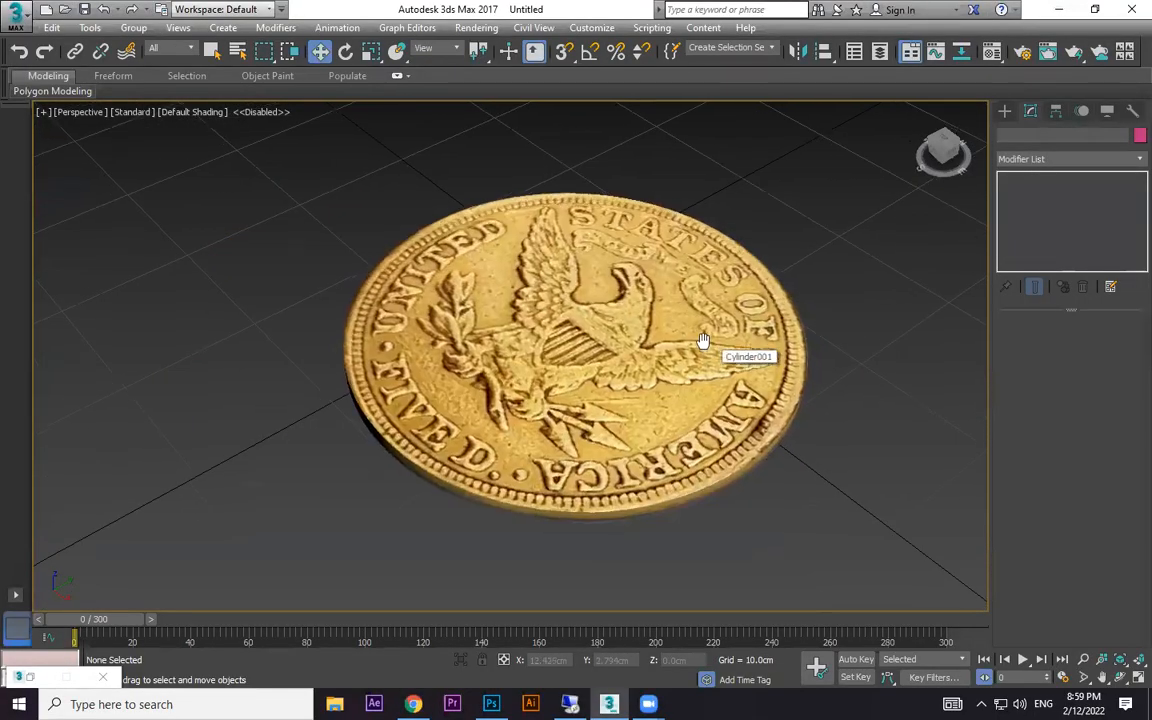